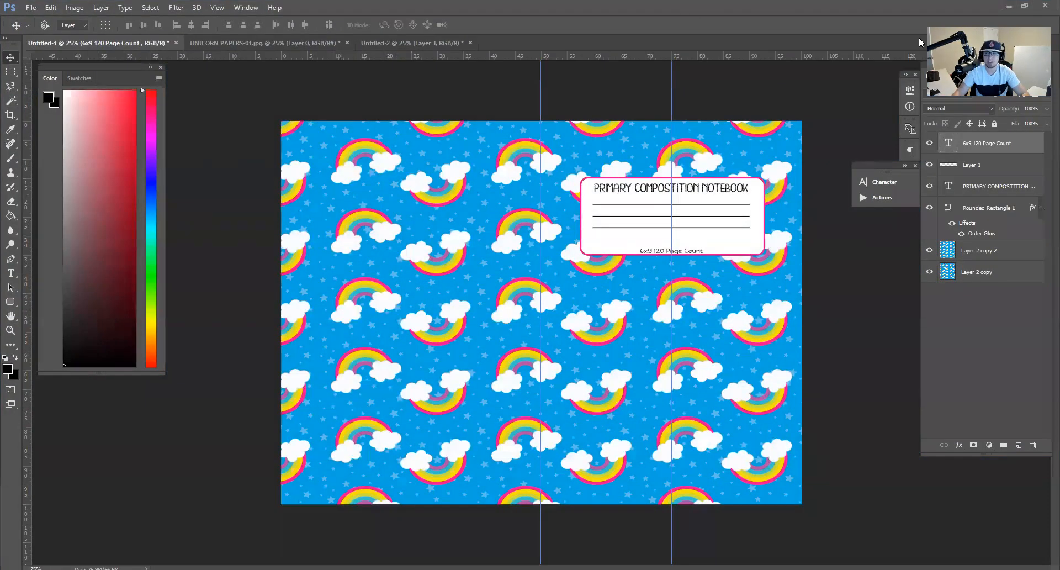
- Close the finished rainbow notebook cover Untitled-1 without saving and bring up the UNICORN PAPERS-01.jpg pattern
key(ctrl+w)
click(547, 220)
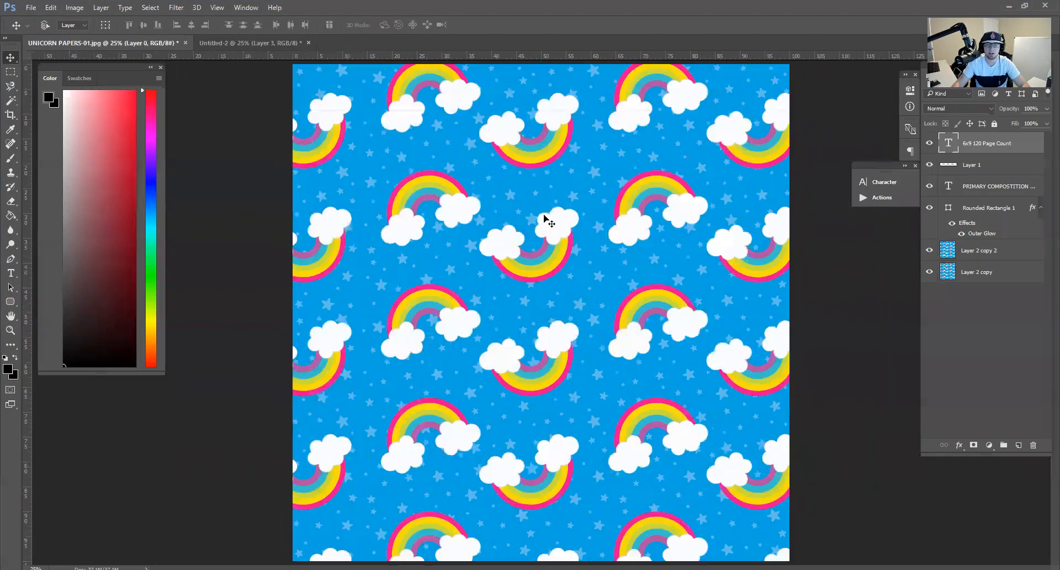
click(239, 45)
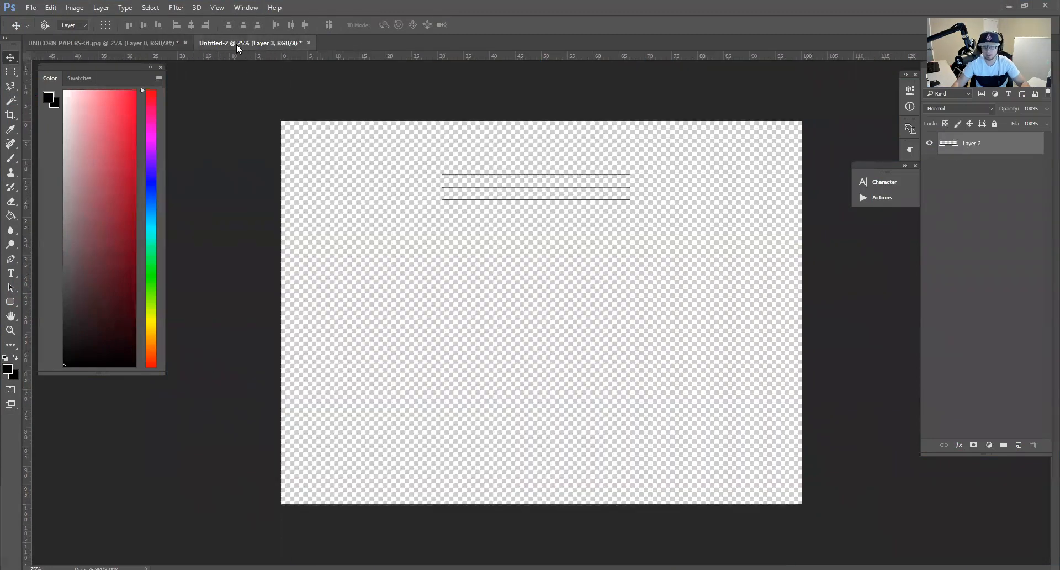
click(124, 39)
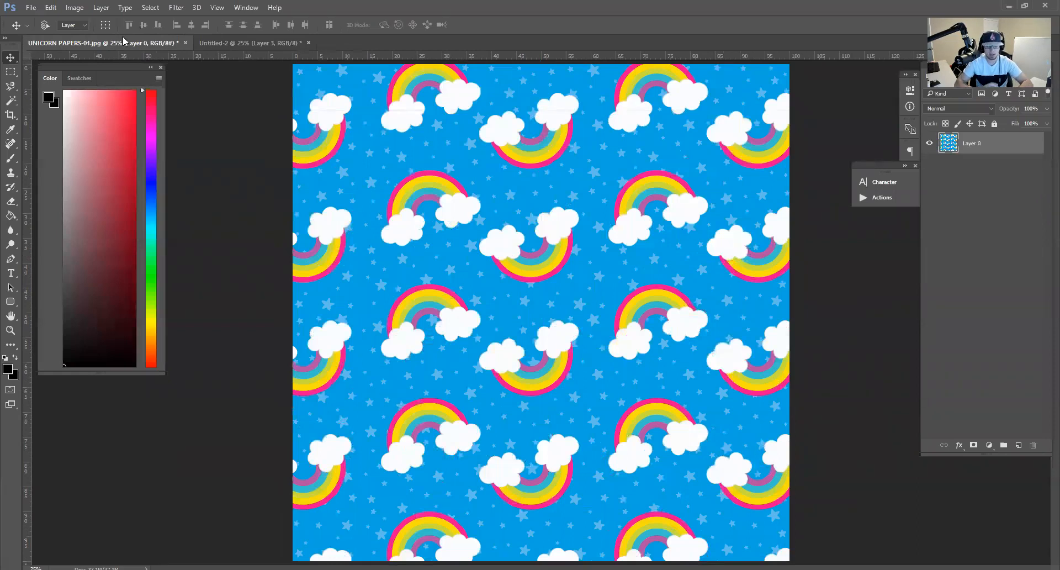
- Create a new transparent RGB document 12.55 inches wide and 9.25 inches high at 300 pixels/inch
key(ctrl+n)
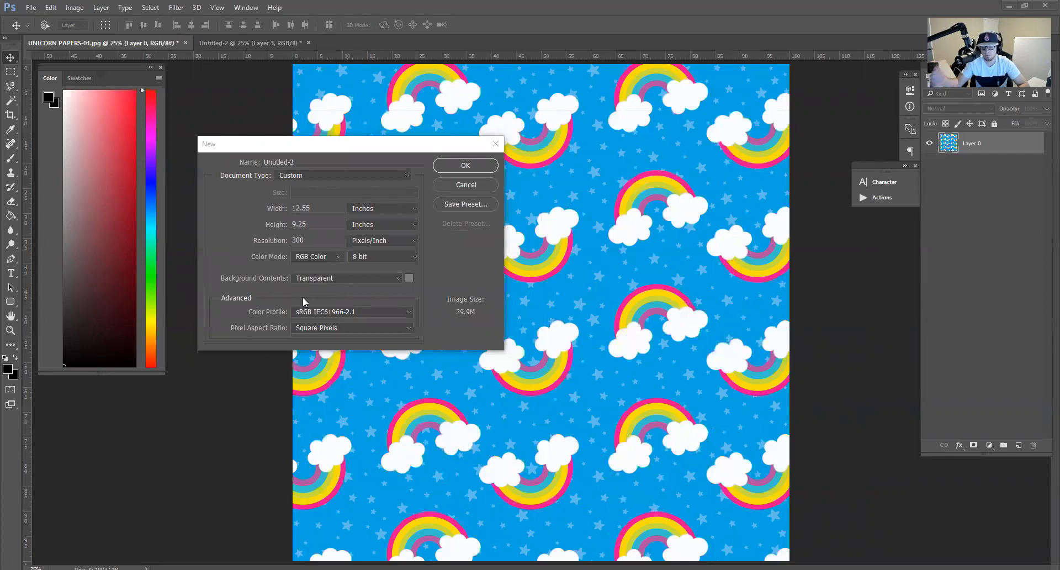
click(209, 164)
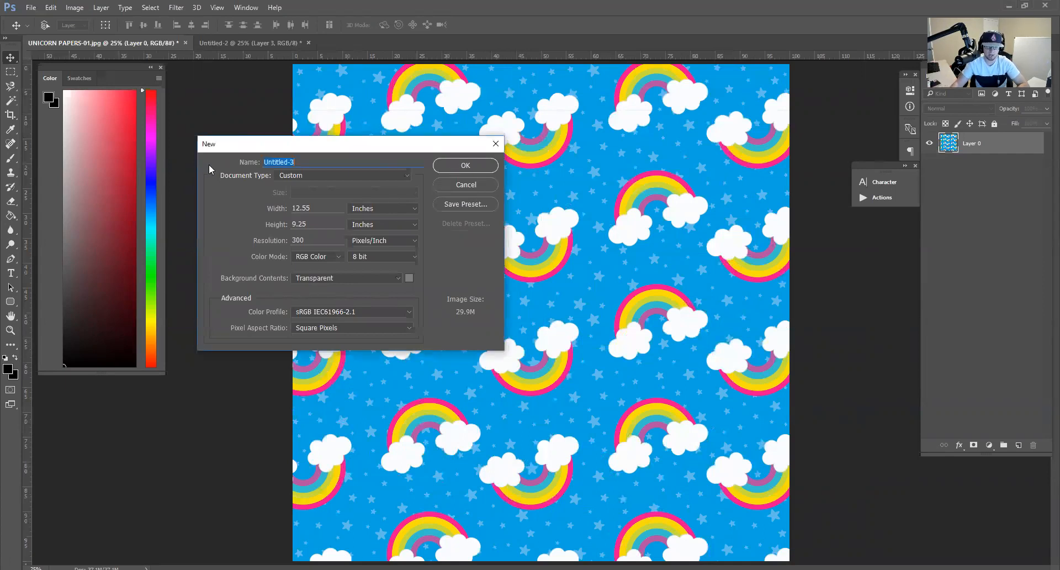
click(469, 167)
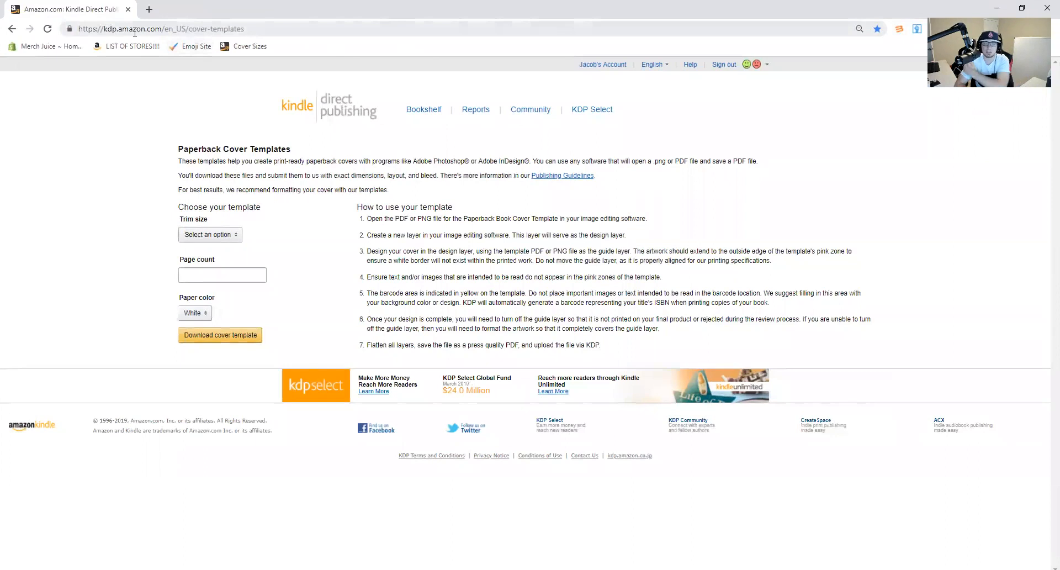
- On the KDP cover templates page in the browser, download the template for 6 x 9 in trim size, 120 pages and Cream paper to the desktop
click(227, 235)
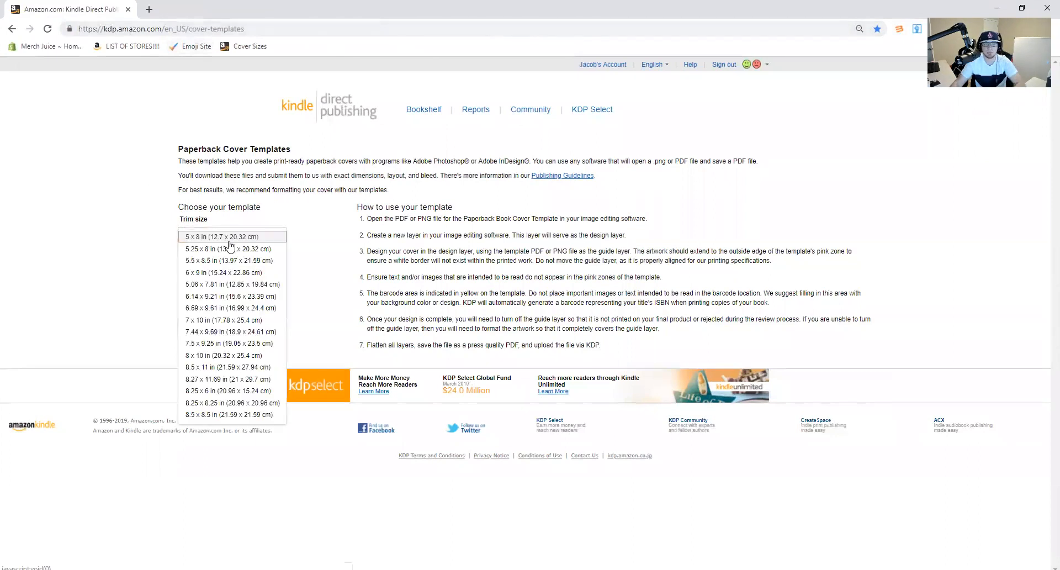
click(241, 273)
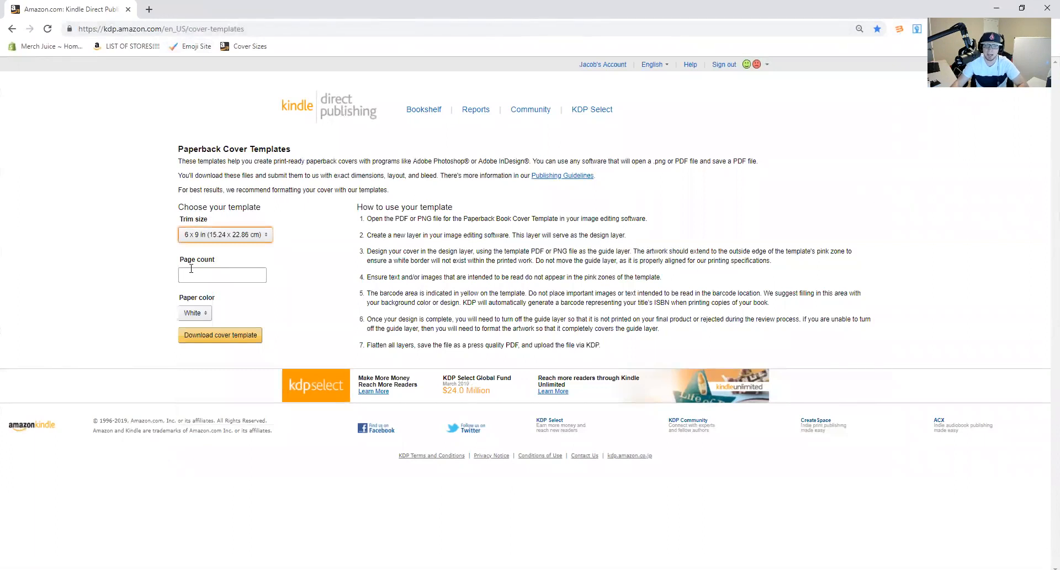
click(191, 269)
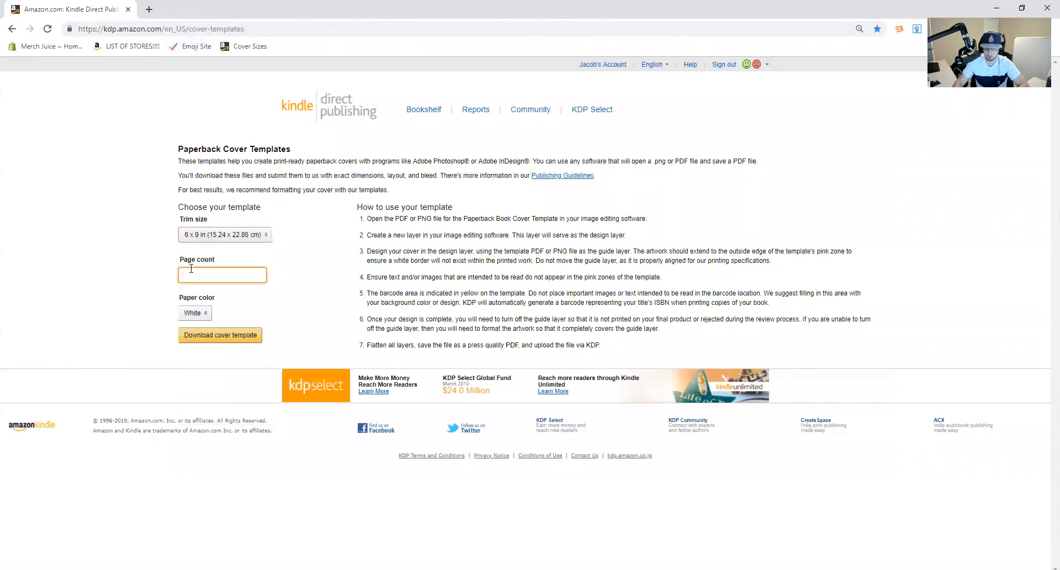
click(194, 313)
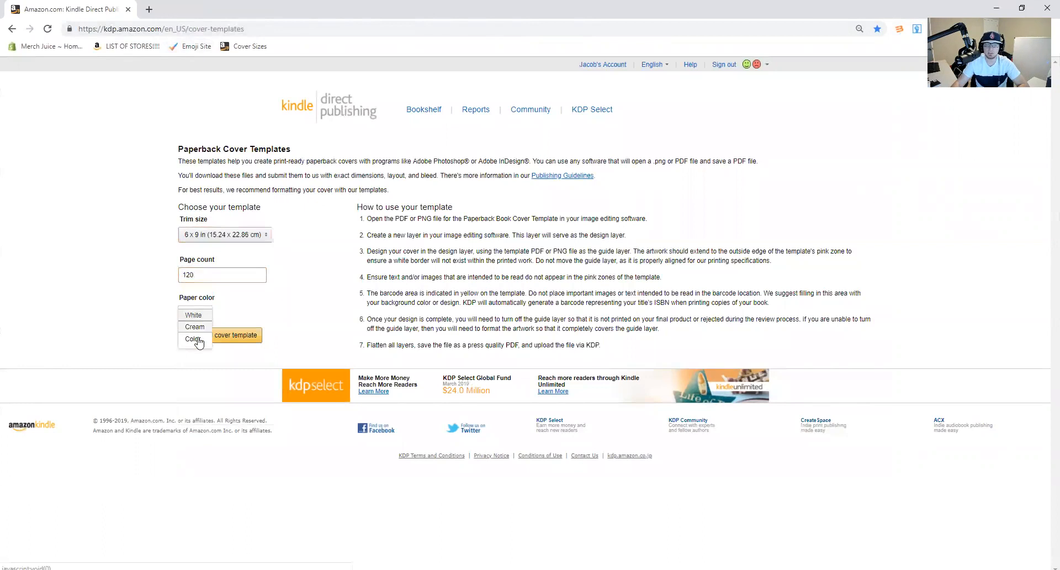
click(148, 316)
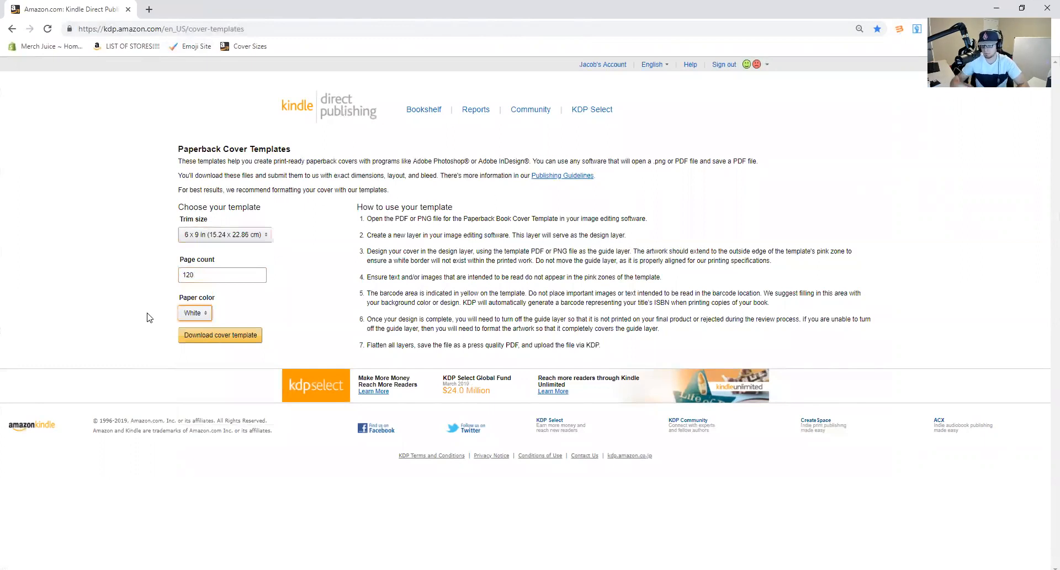
click(180, 313)
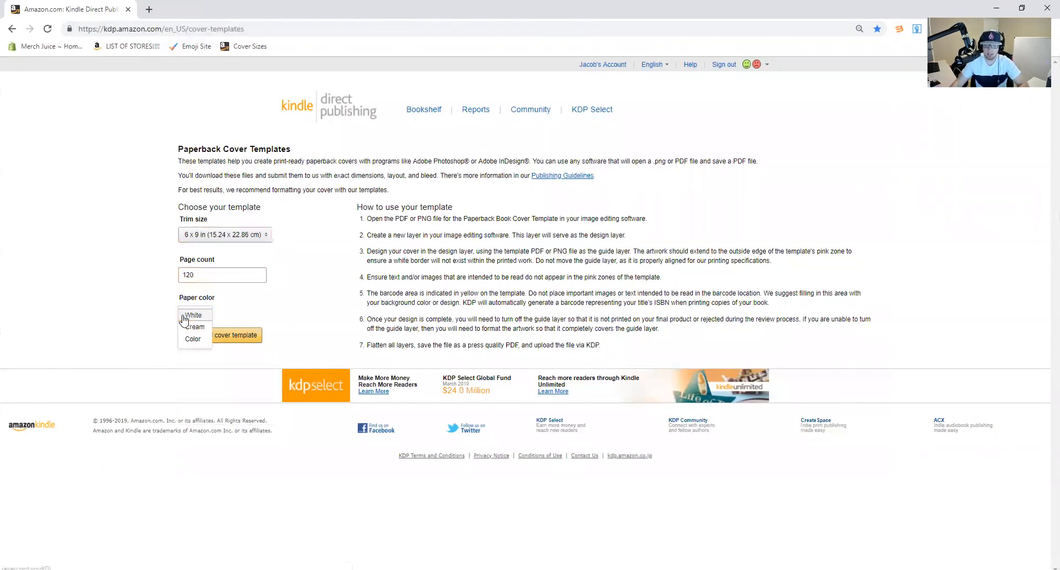
click(187, 333)
click(221, 338)
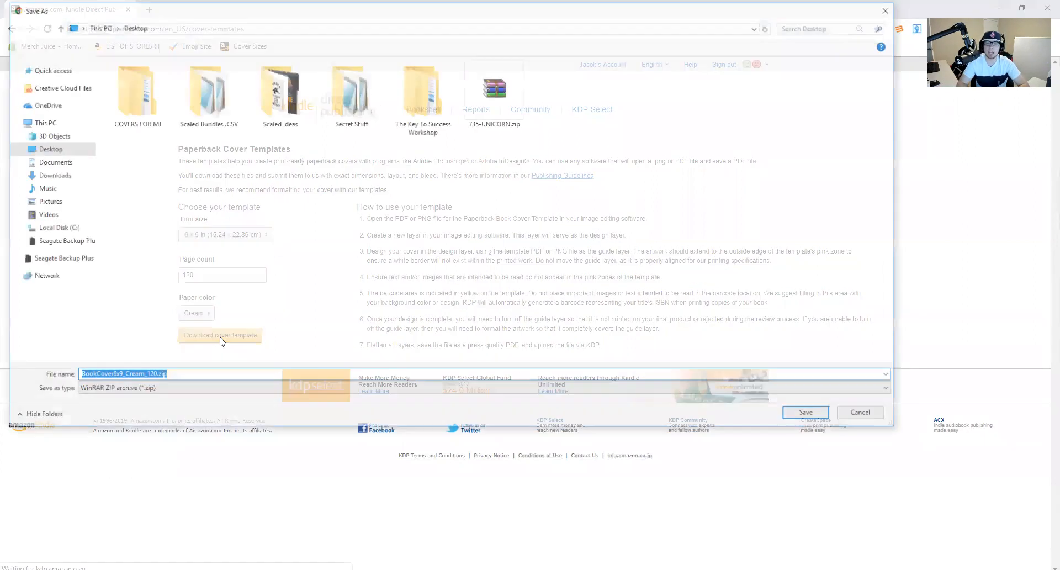
key(Return)
- Open the downloaded template archive, view 6x9_Cream_120.pdf from its folder in Acrobat Reader, and close the viewer
click(67, 560)
double_click(201, 226)
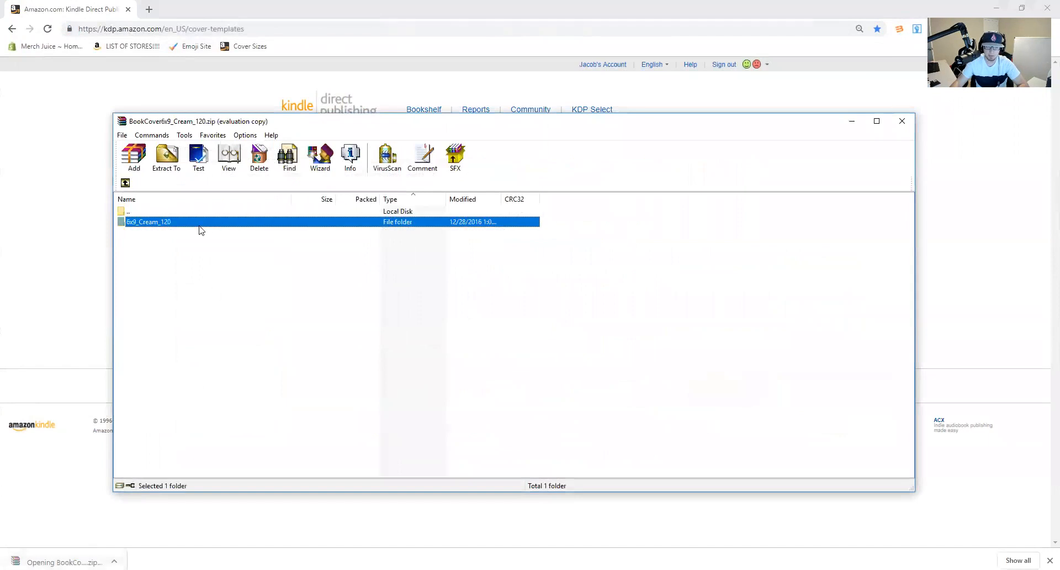
click(572, 307)
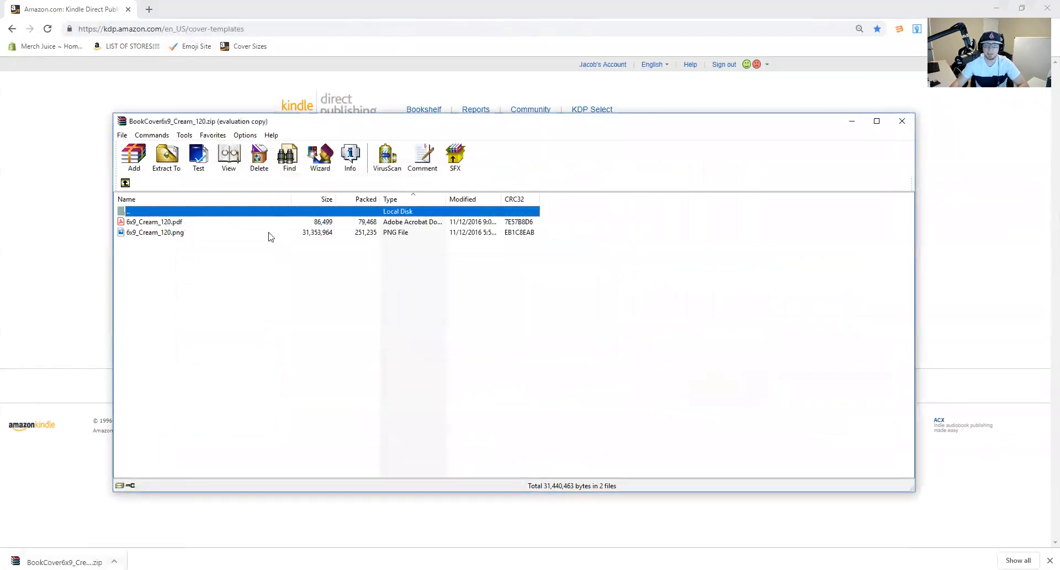
click(209, 234)
click(188, 224)
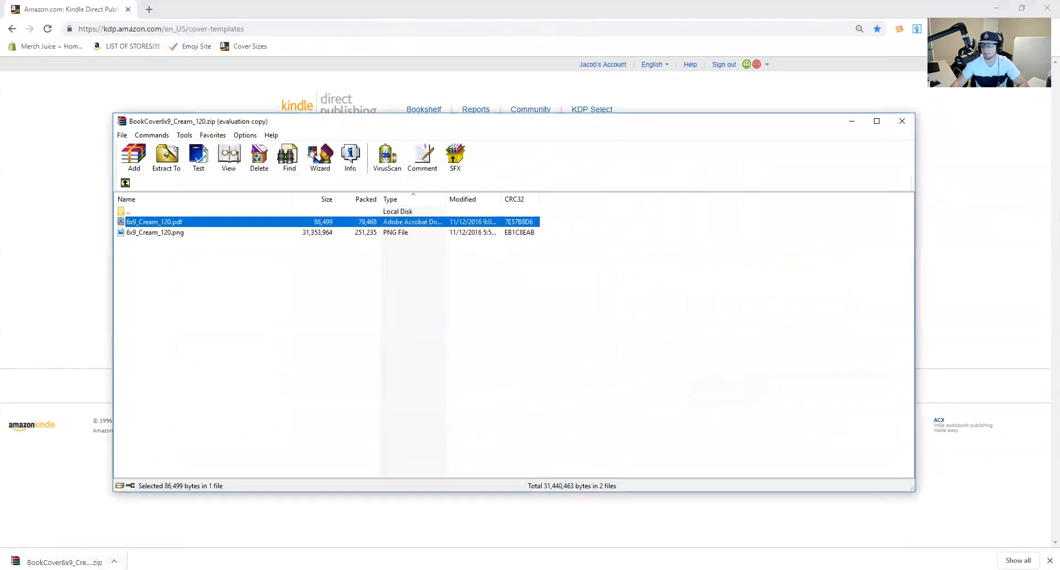
double_click(188, 223)
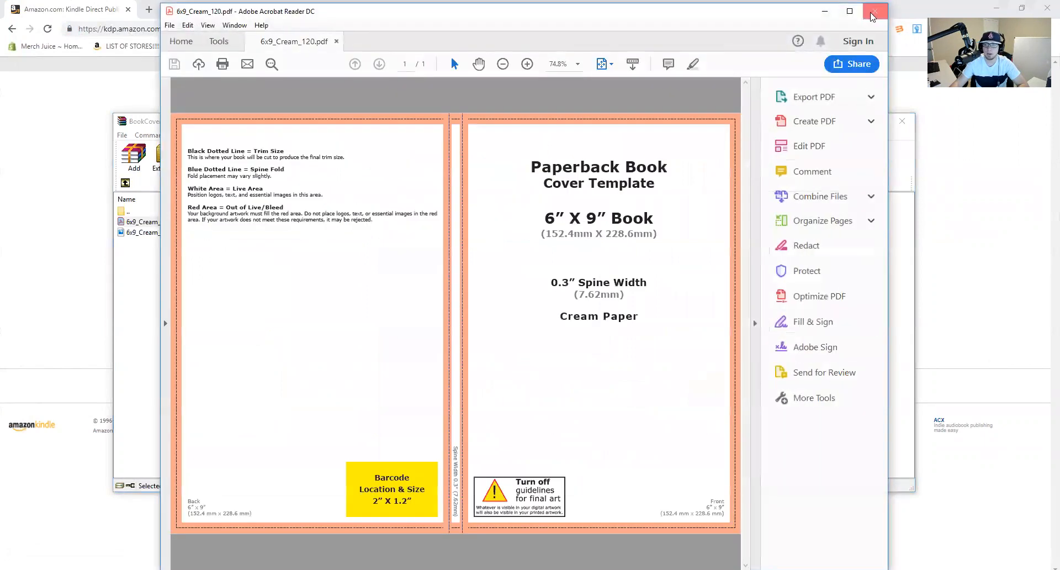
click(874, 11)
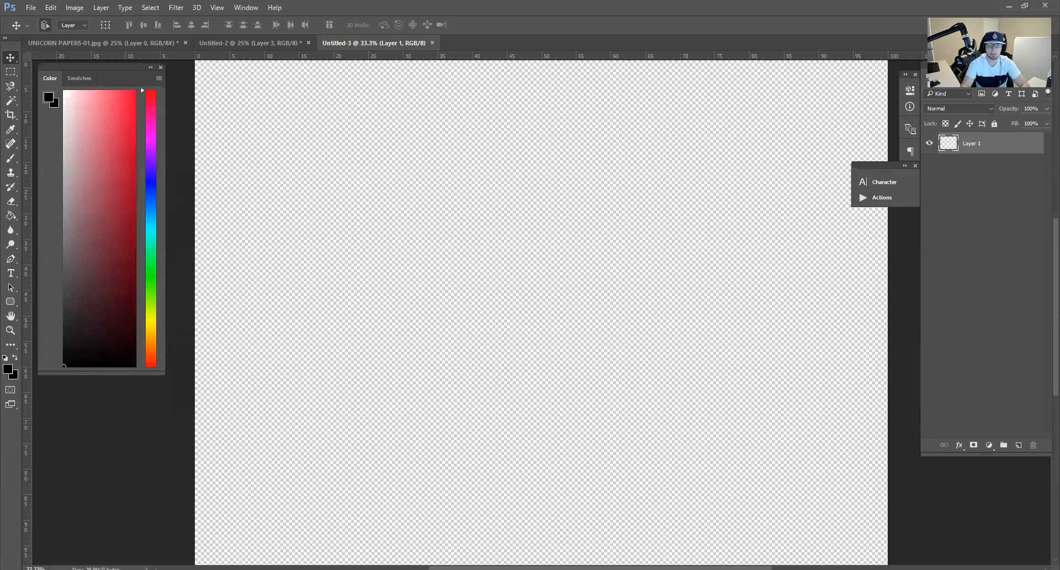
- Switch to Photoshop and open the 6x9_Cream_120.pdf cover template, fitted in view
key(ctrl+o)
double_click(540, 102)
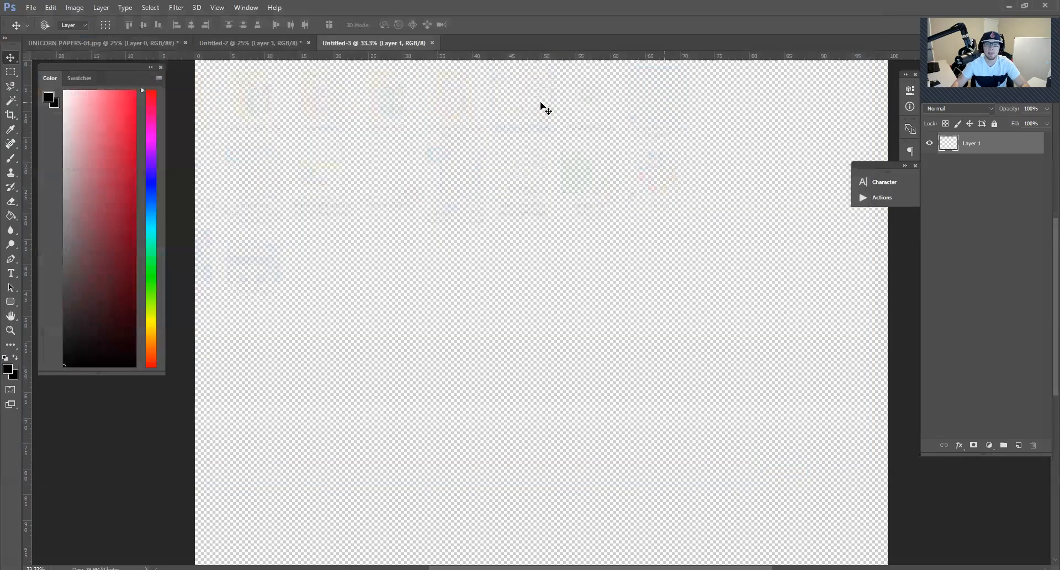
click(657, 345)
key(ctrl+minus)
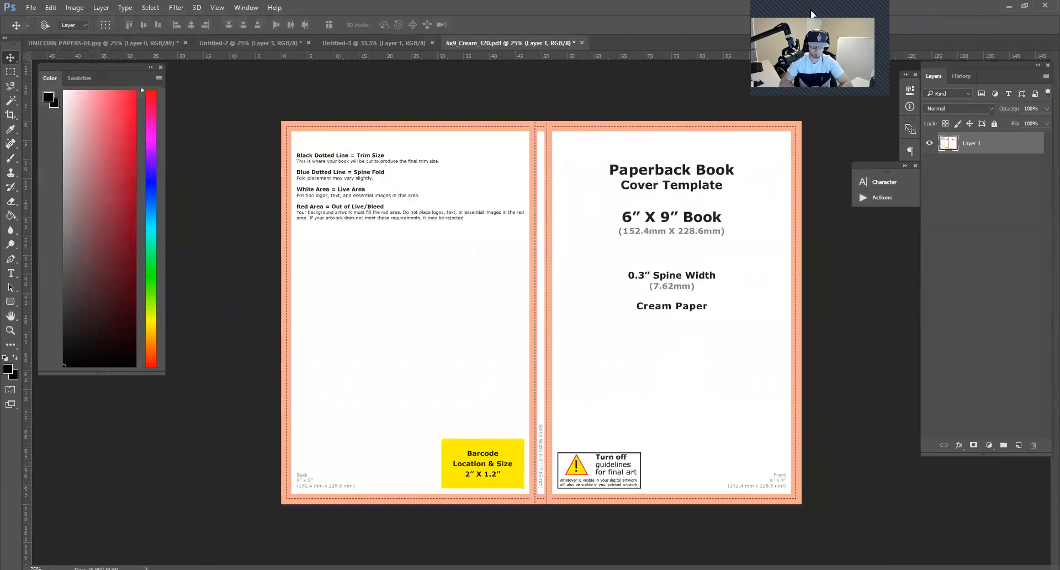
- Show the rulers and place vertical guides on both spine fold lines of the cover template
key(ctrl+r)
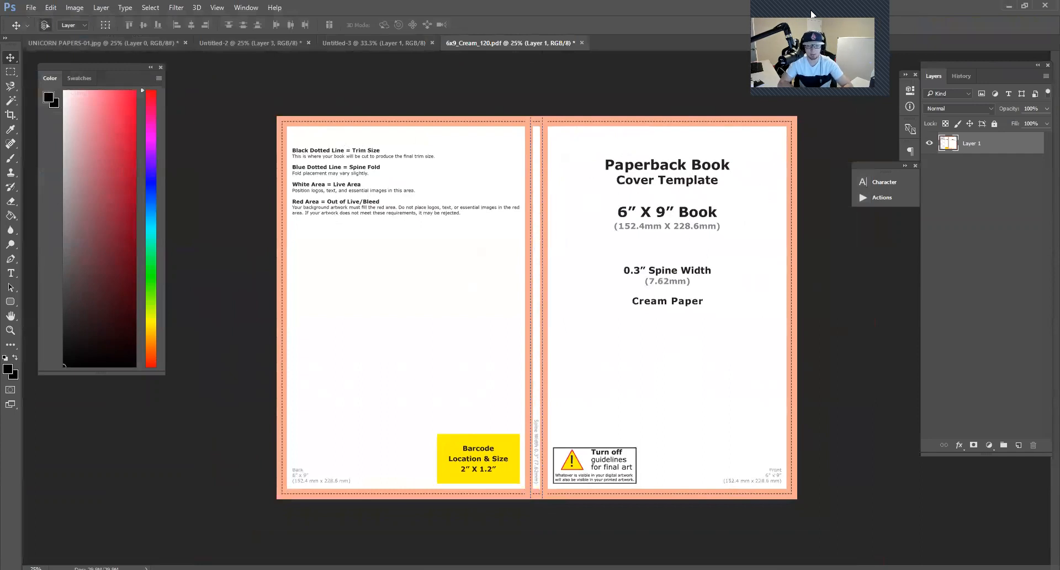
key(ctrl+r)
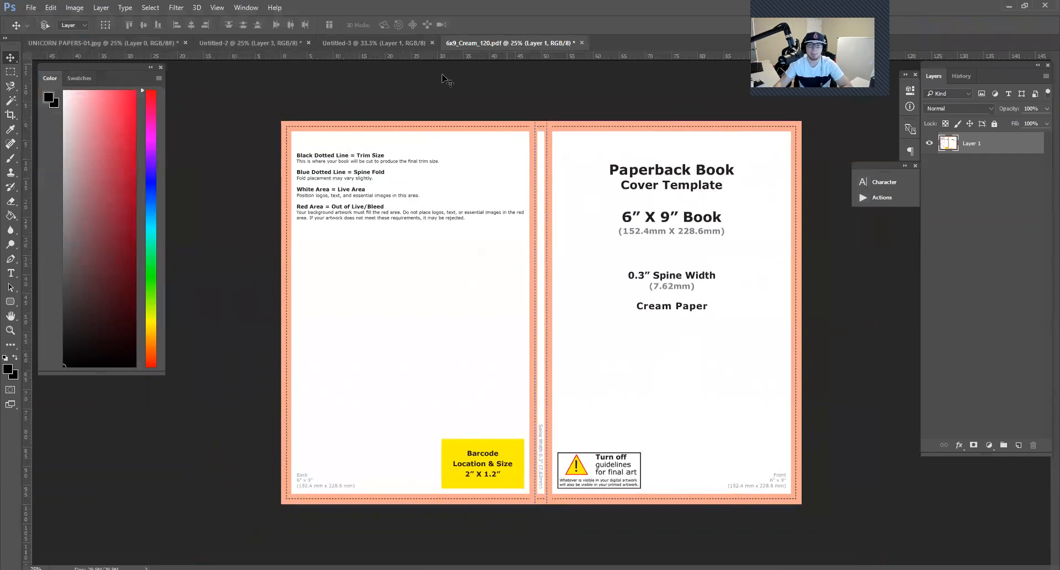
drag(26, 203, 535, 231)
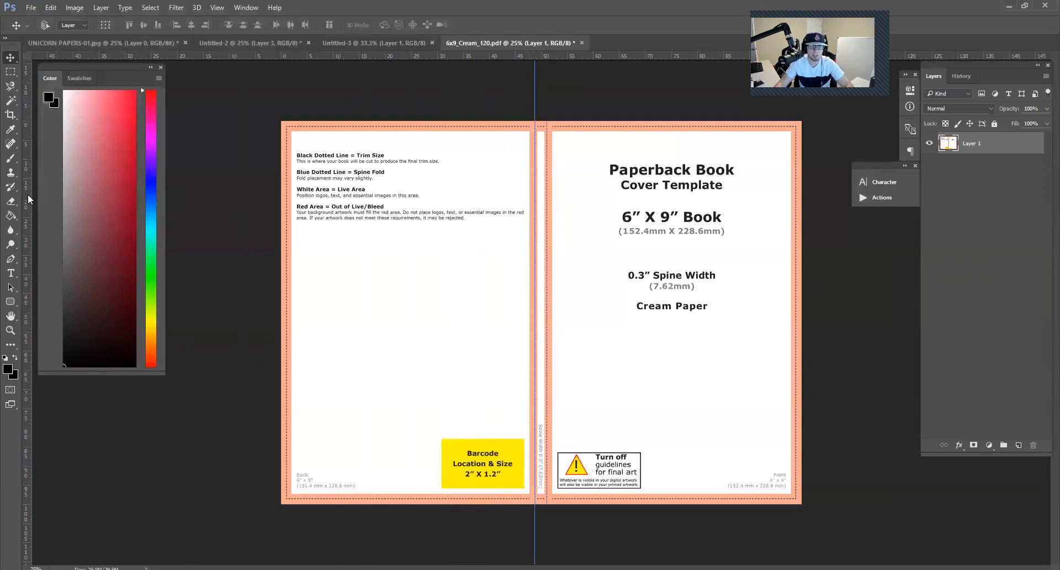
drag(29, 198, 547, 218)
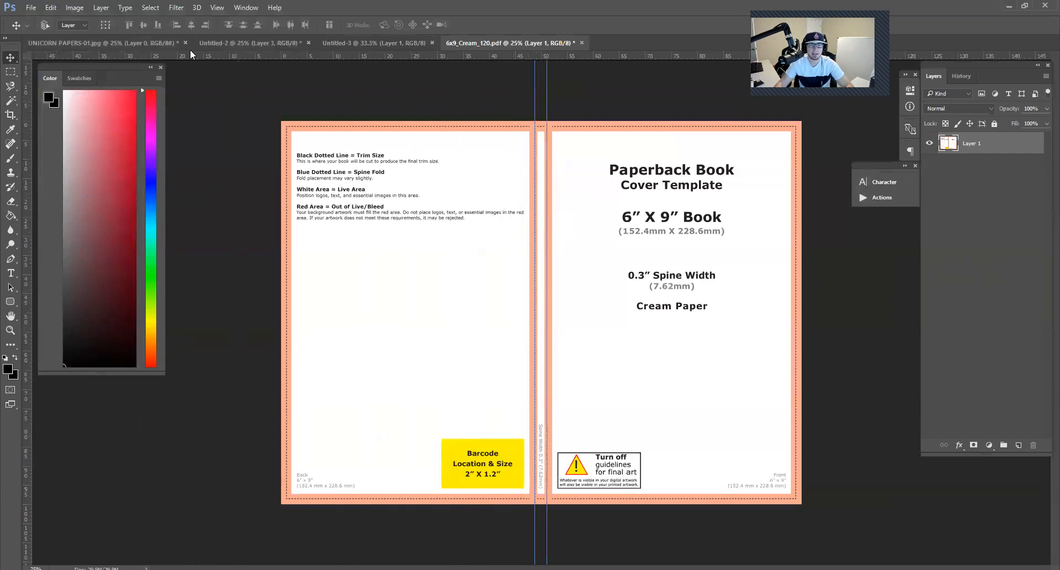
- Place guides on the four outer trim lines of the template and a vertical guide through the front cover's centre
drag(260, 60, 278, 126)
drag(26, 218, 286, 223)
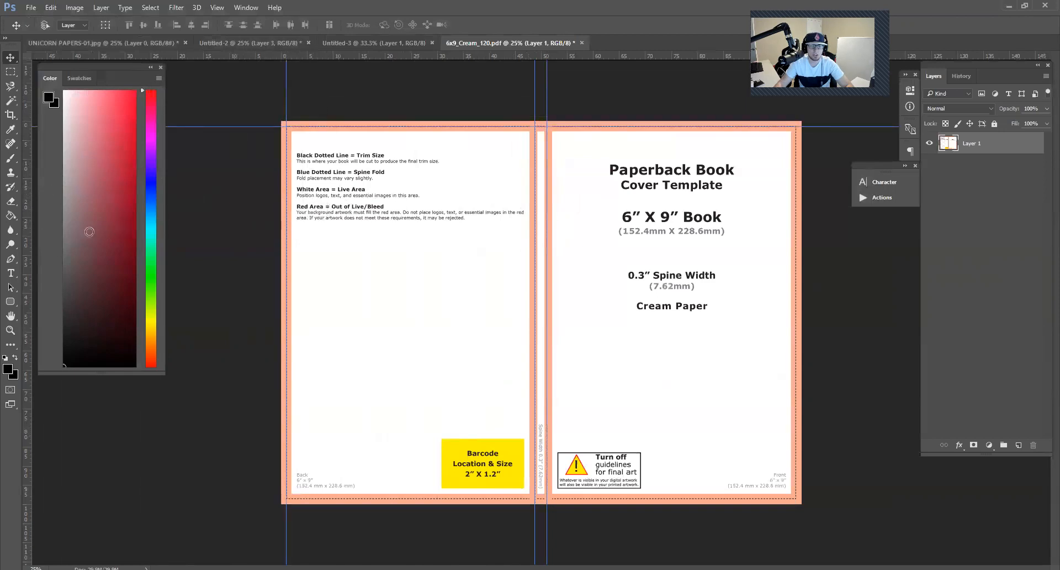
drag(26, 243, 795, 267)
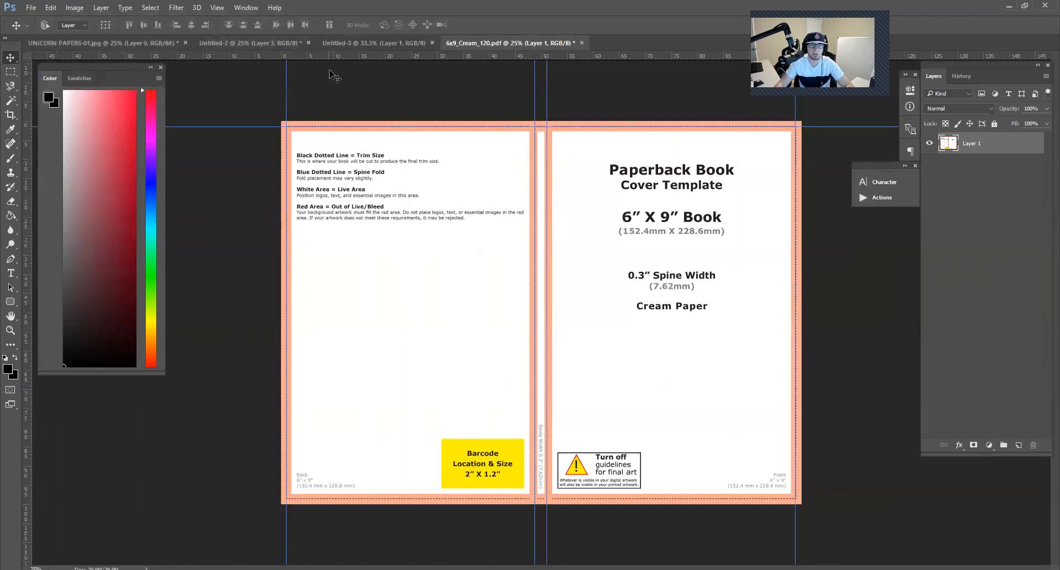
drag(341, 56, 432, 498)
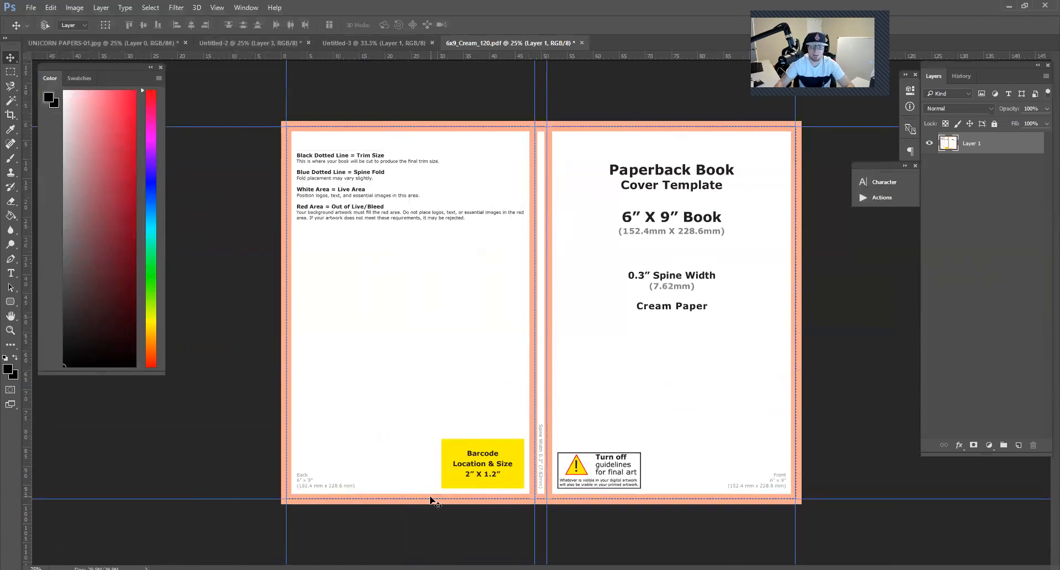
drag(275, 500, 275, 499)
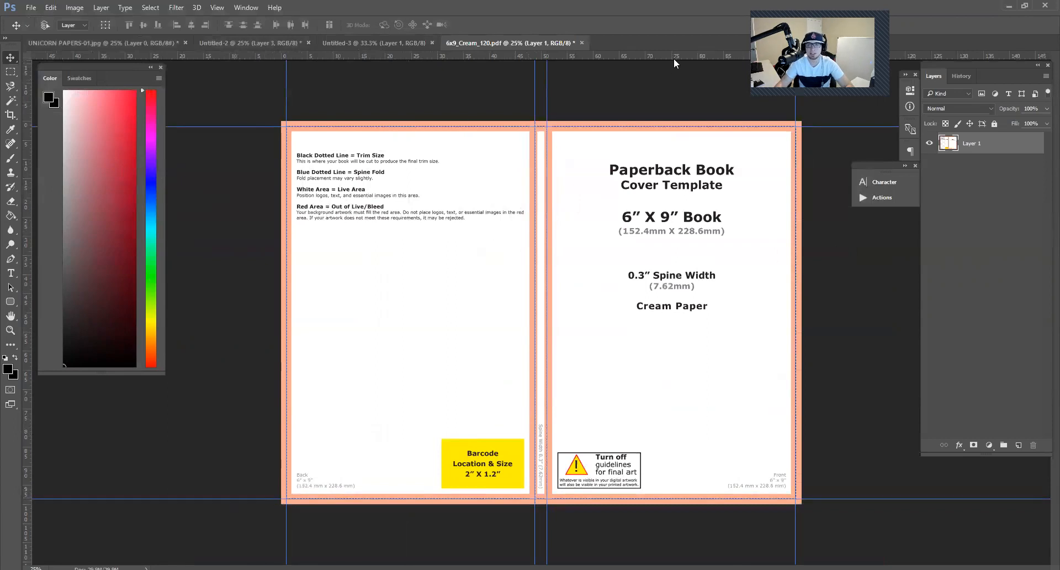
drag(31, 227, 671, 230)
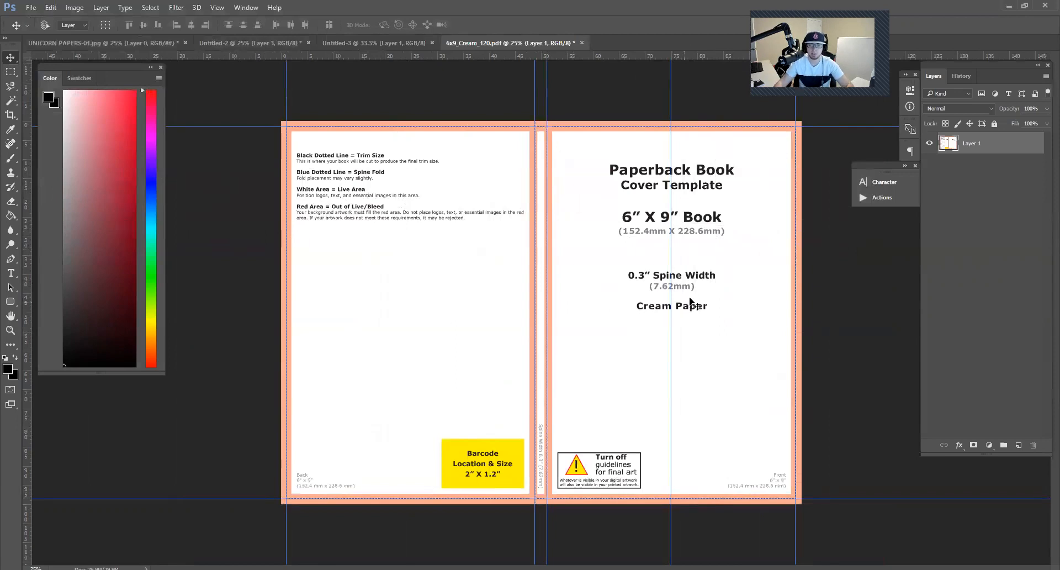
- Add a new empty layer and delete the template layer, Layer 1
click(1018, 445)
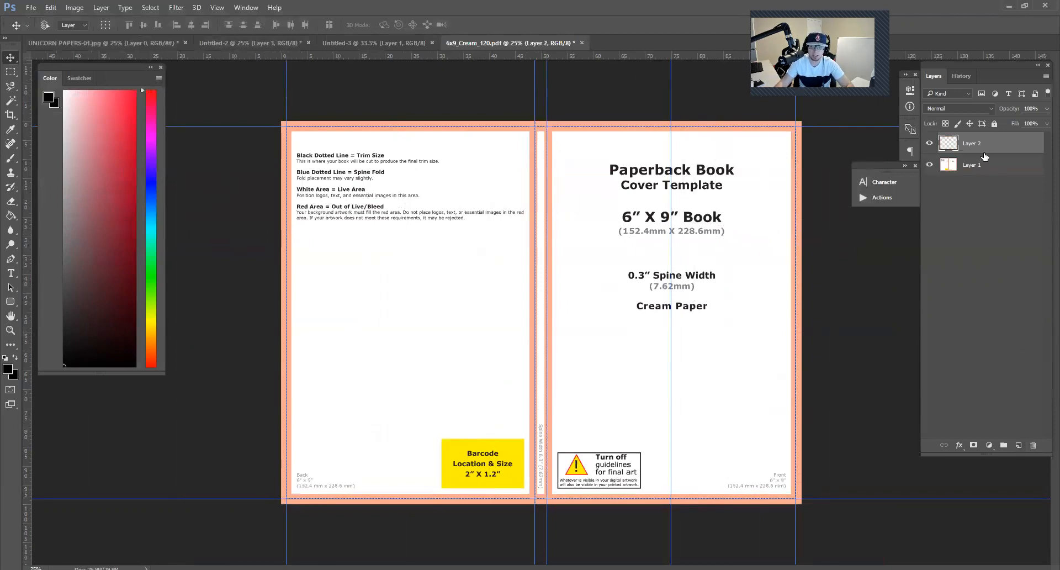
click(977, 169)
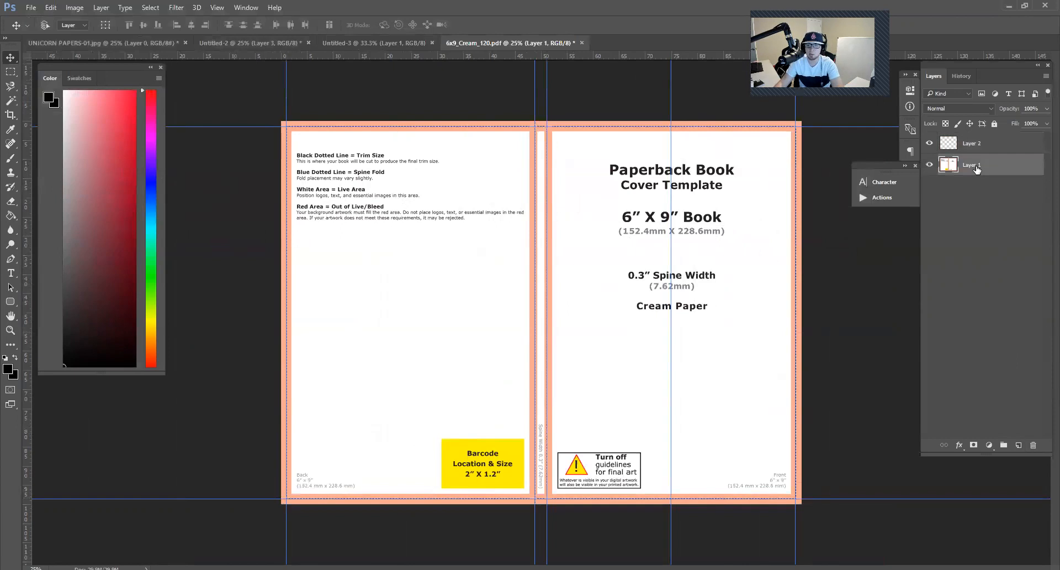
key(Delete)
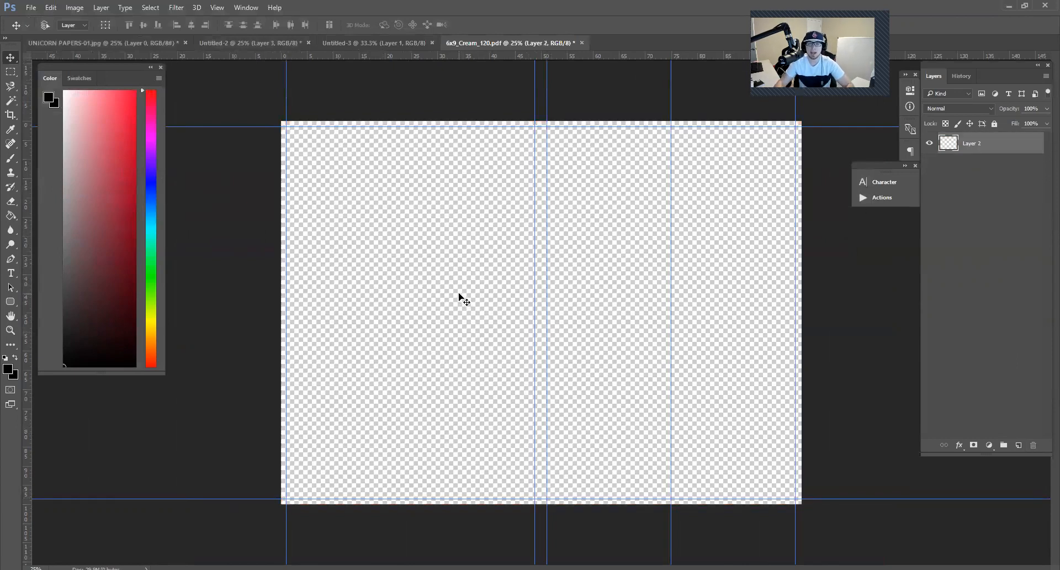
- Move 6x9_Cream_120.pdf ahead of the other open documents and bring up the UNICORN PAPERS-01.jpg pattern
drag(513, 42, 276, 35)
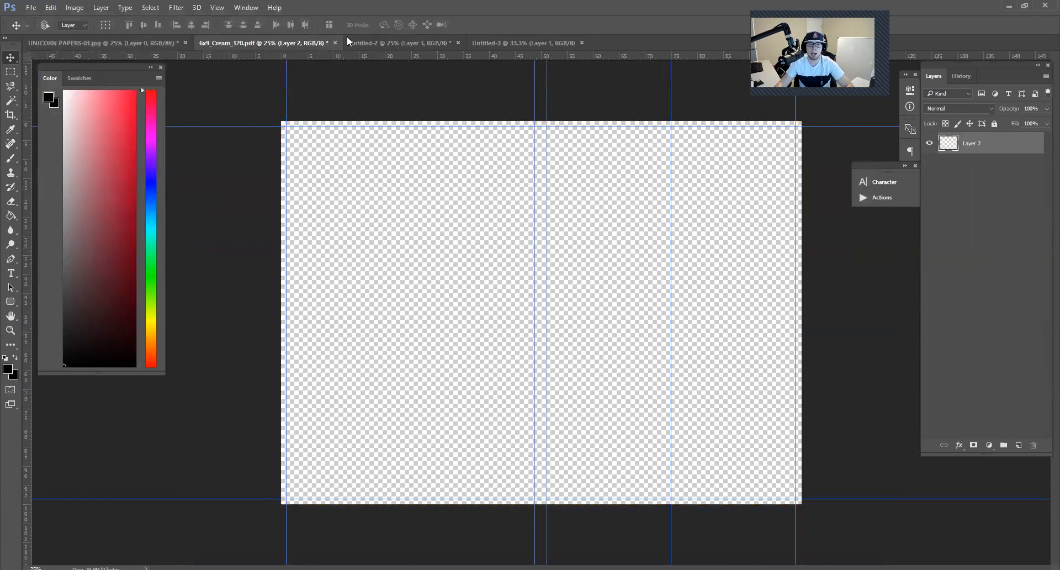
click(368, 35)
click(486, 42)
click(370, 37)
click(159, 45)
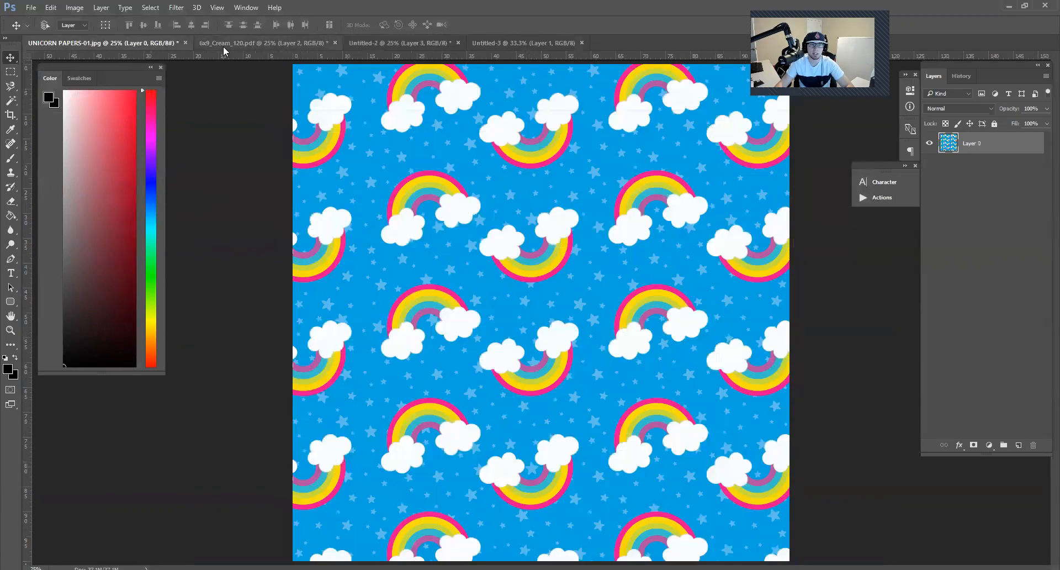
drag(224, 44, 219, 50)
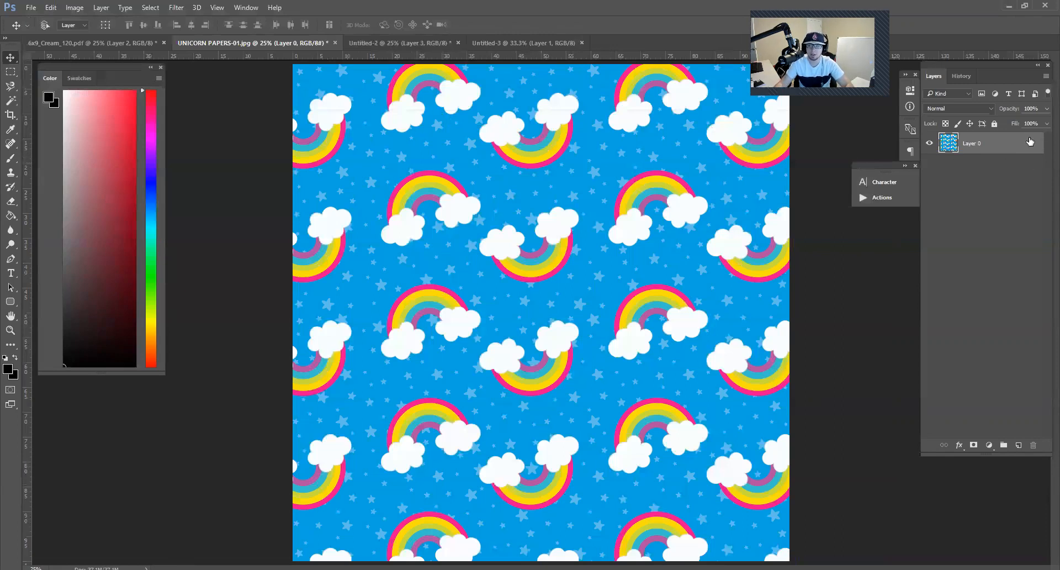
- Step the pattern image back in its history, unlock its Background layer again and shift the pattern slightly on its canvas
click(963, 79)
click(960, 116)
click(938, 79)
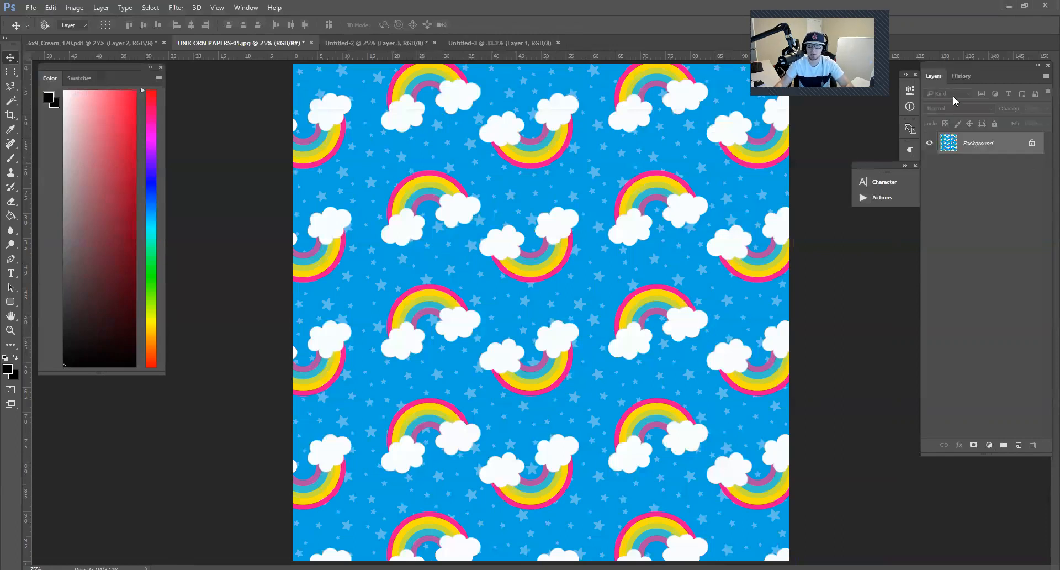
click(1031, 144)
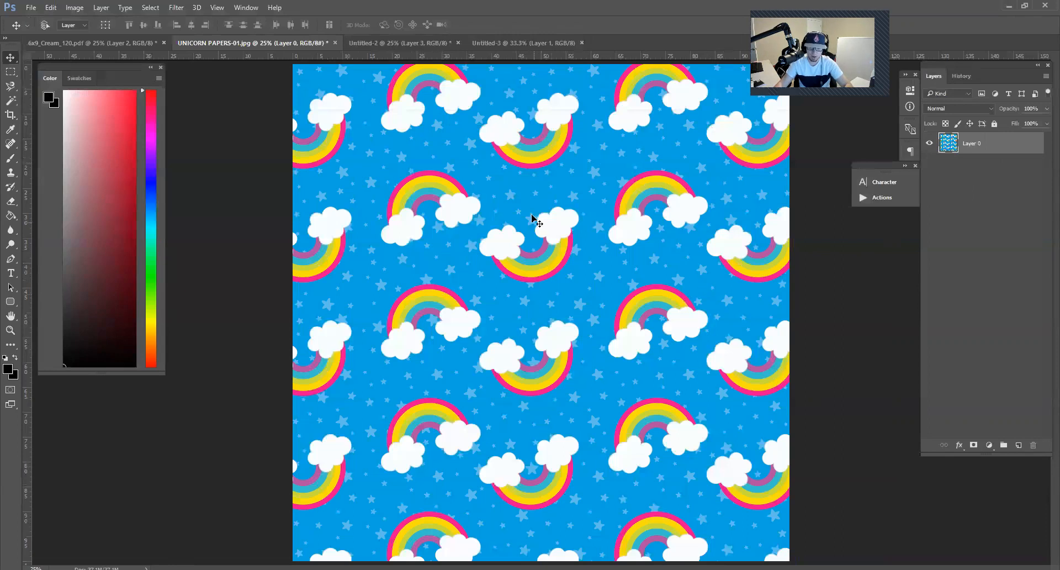
mouse_move(486, 181)
mouse_down()
mouse_move(409, 215)
mouse_move(486, 195)
mouse_up()
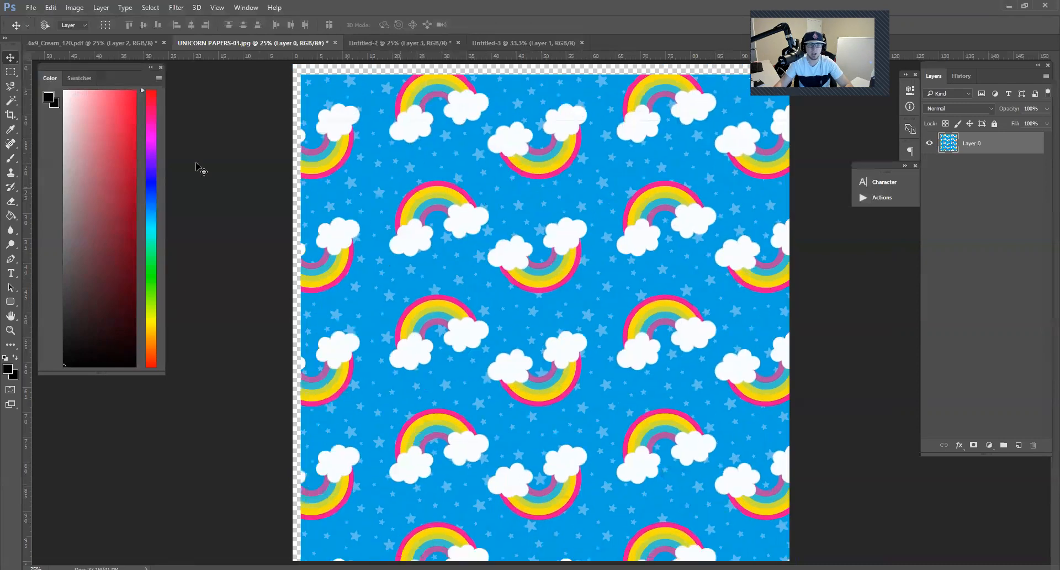
- Copy the rainbow pattern from UNICORN PAPERS-01.jpg into the 6x9_Cream_120.pdf cover document with the Move tool
right_click(11, 60)
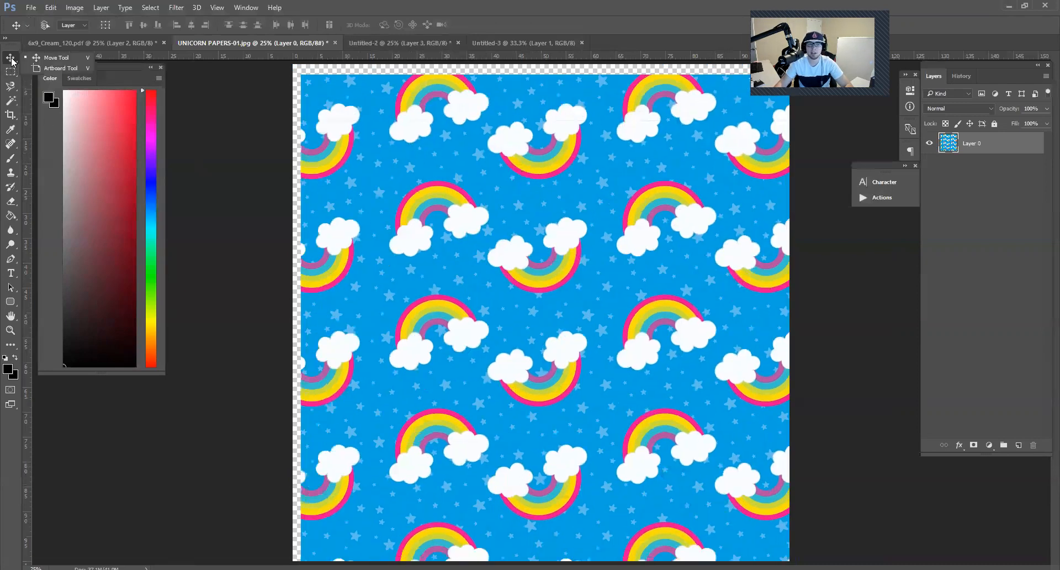
click(49, 59)
mouse_move(491, 241)
mouse_down()
mouse_move(92, 43)
mouse_move(480, 238)
mouse_up()
- Scale the pattern down to about 58% and fit it into the cover's lower-left corner, spanning the back cover and spine
key(ctrl+t)
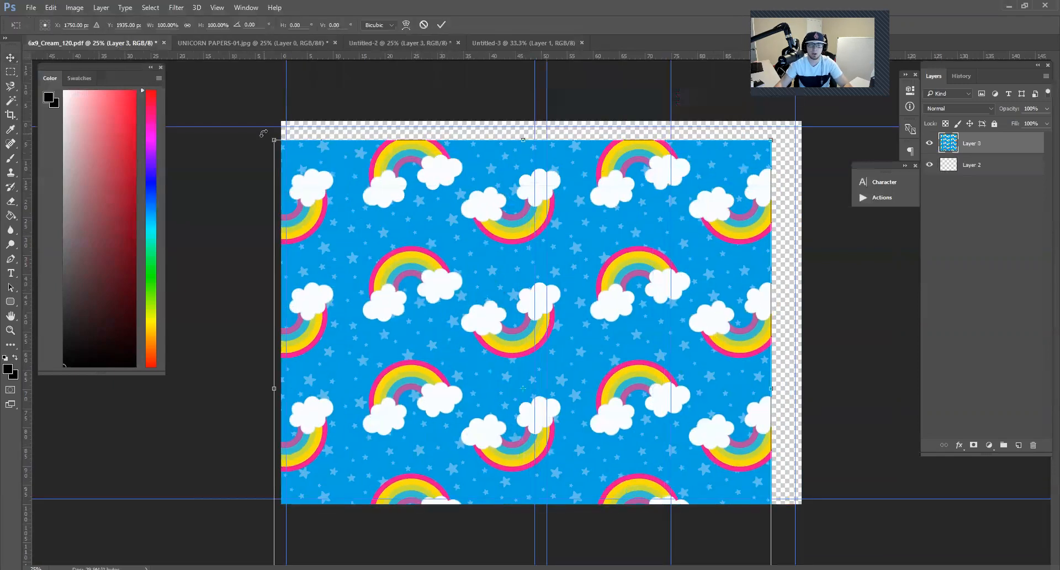
drag(268, 132, 385, 278)
drag(520, 348, 415, 236)
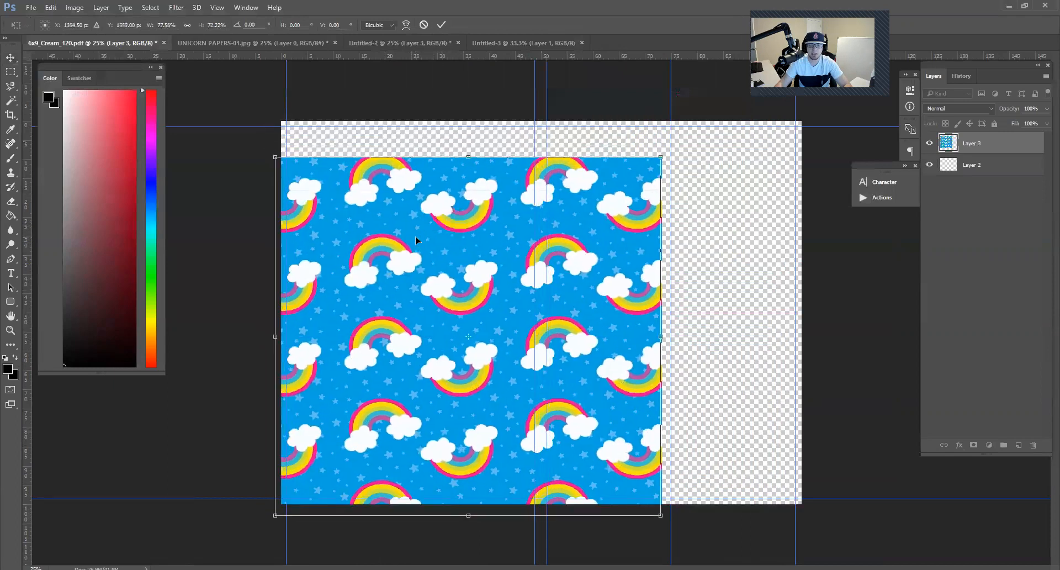
drag(659, 157, 559, 228)
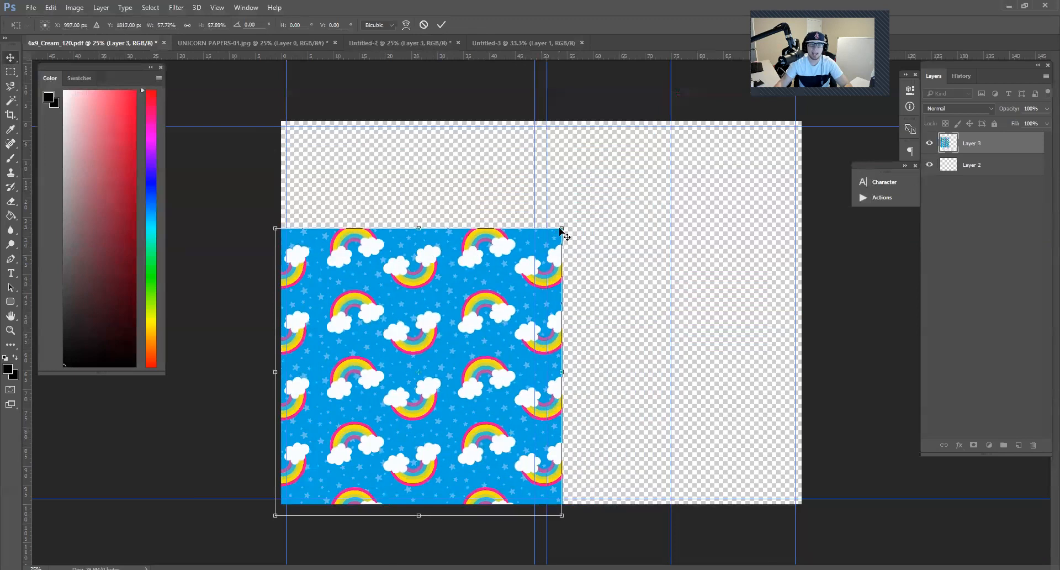
key(Return)
drag(438, 277, 436, 247)
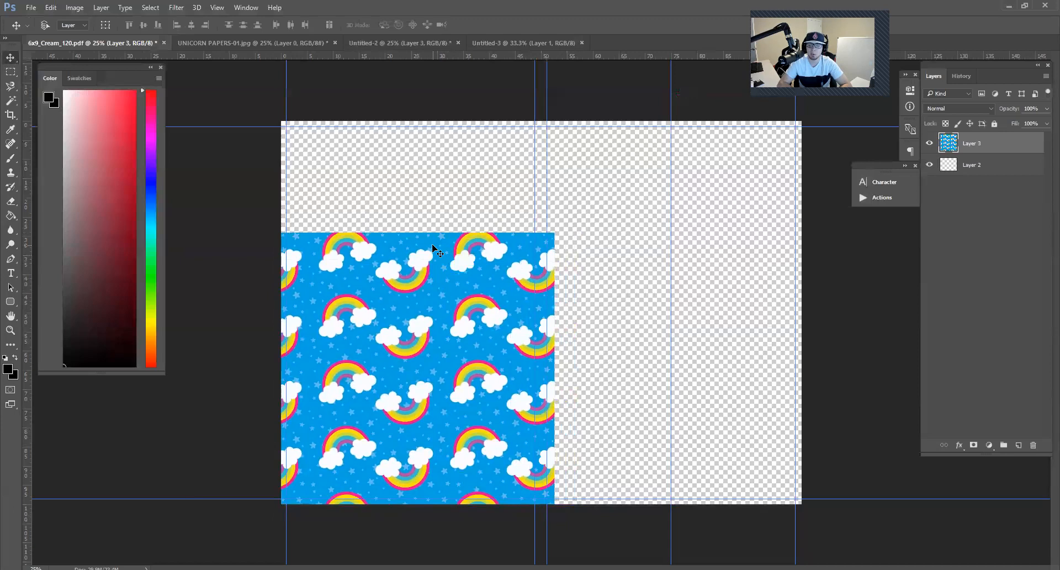
- Duplicate the pattern layer, Layer 3, and move the copy up to fill the empty area above the original tile
right_click(987, 154)
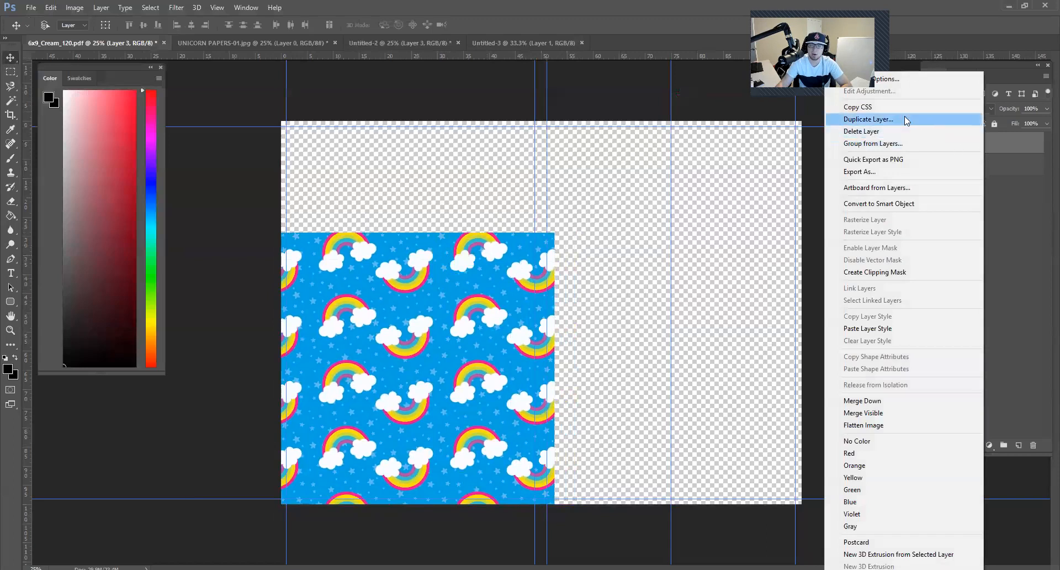
click(878, 118)
click(626, 179)
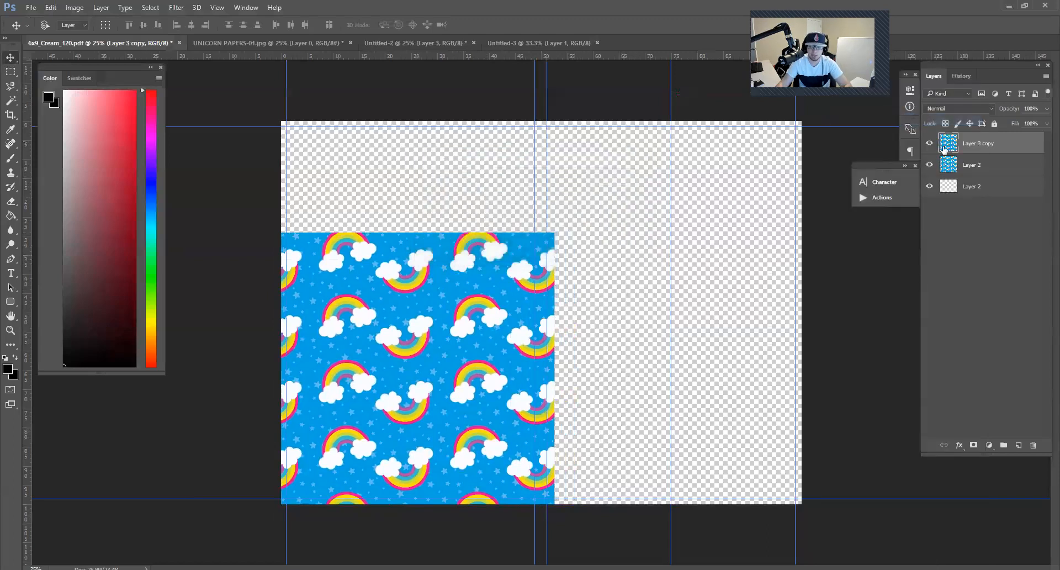
drag(475, 381, 480, 229)
- Align the upper pattern copy with the tile below so that the stars and clouds match along the horizontal seam
scroll(379, 280, up, 5)
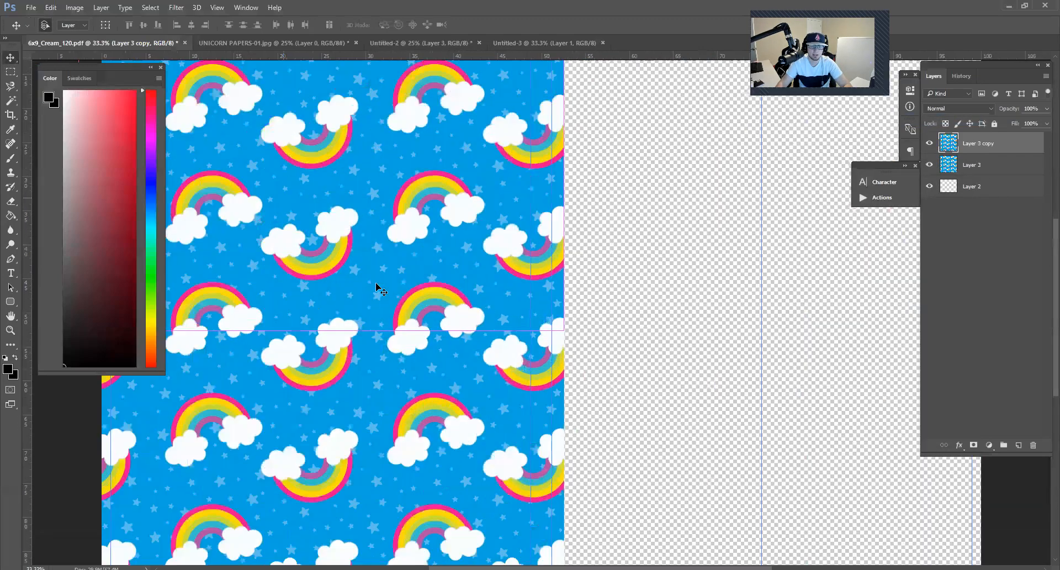
scroll(377, 286, up, 3)
mouse_move(379, 313)
mouse_down()
mouse_move(360, 304)
mouse_move(370, 250)
mouse_move(364, 303)
mouse_up()
key(ctrl+minus)
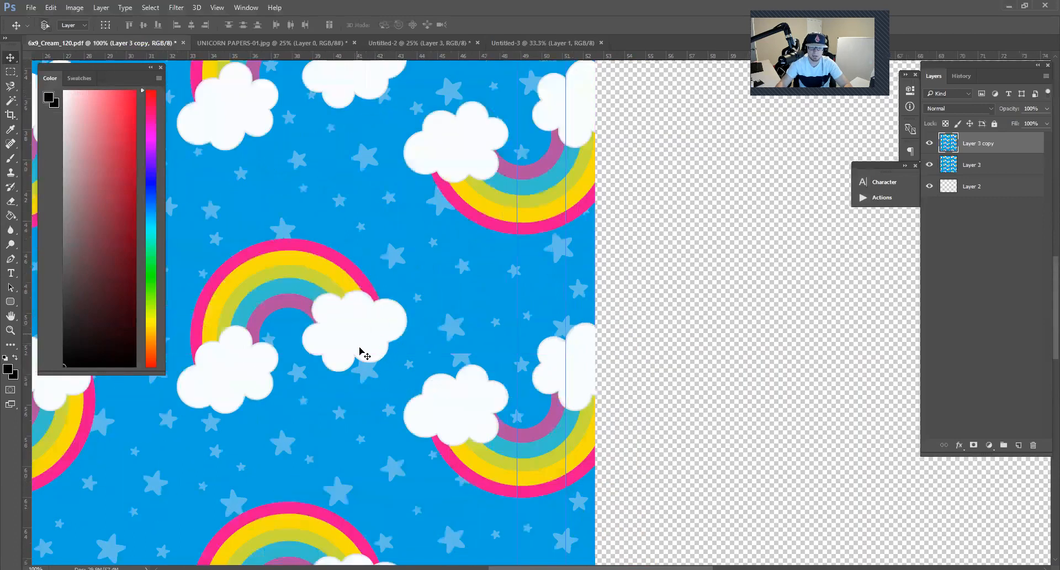
drag(359, 348, 364, 347)
key(ctrl+plus)
key(ctrl+plus)
key(ctrl+plus)
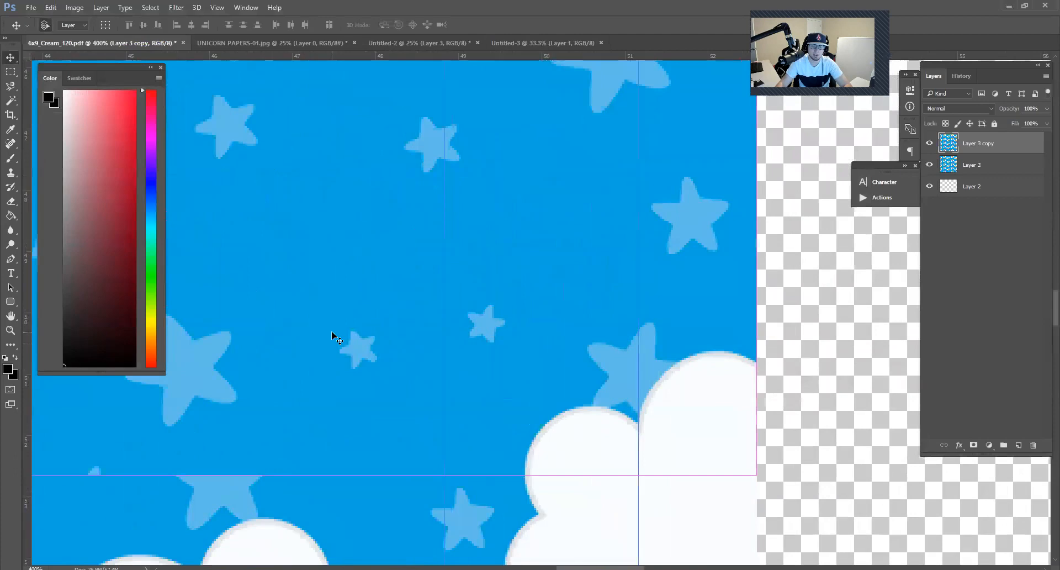
key(ctrl+minus)
key(ctrl+minus)
key(ctrl+minus)
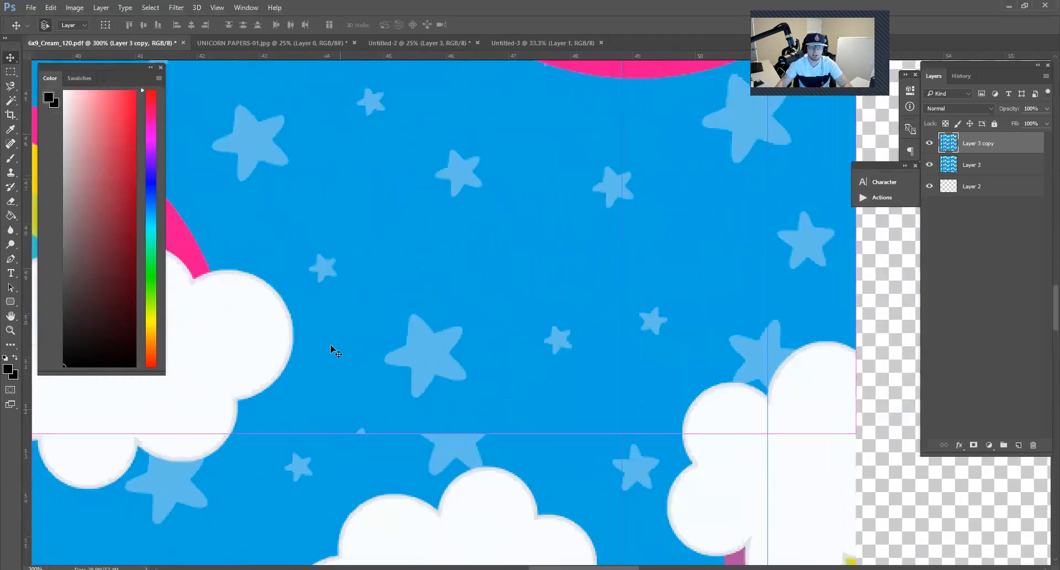
key(ctrl+minus)
key(ctrl+minus)
key(ctrl+minus)
key(ctrl+minus)
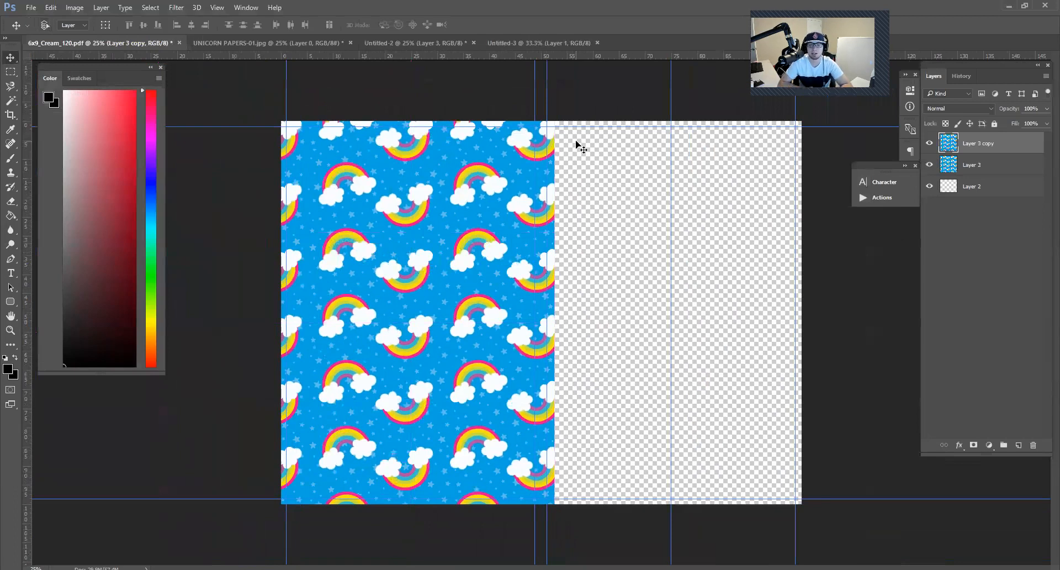
- Merge the visible layers into one pattern layer and duplicate the merged layer
right_click(981, 145)
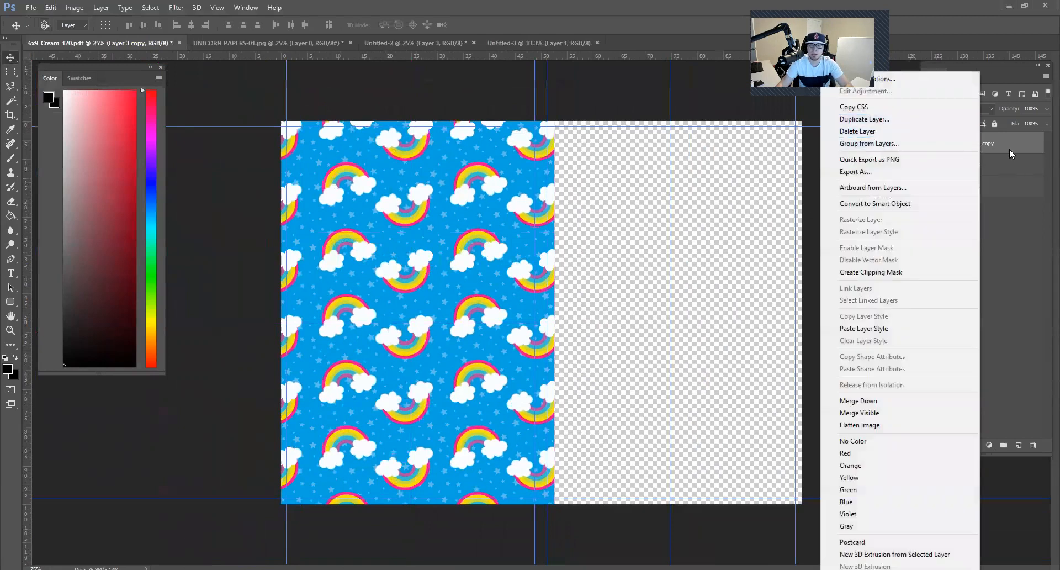
click(1002, 143)
right_click(994, 143)
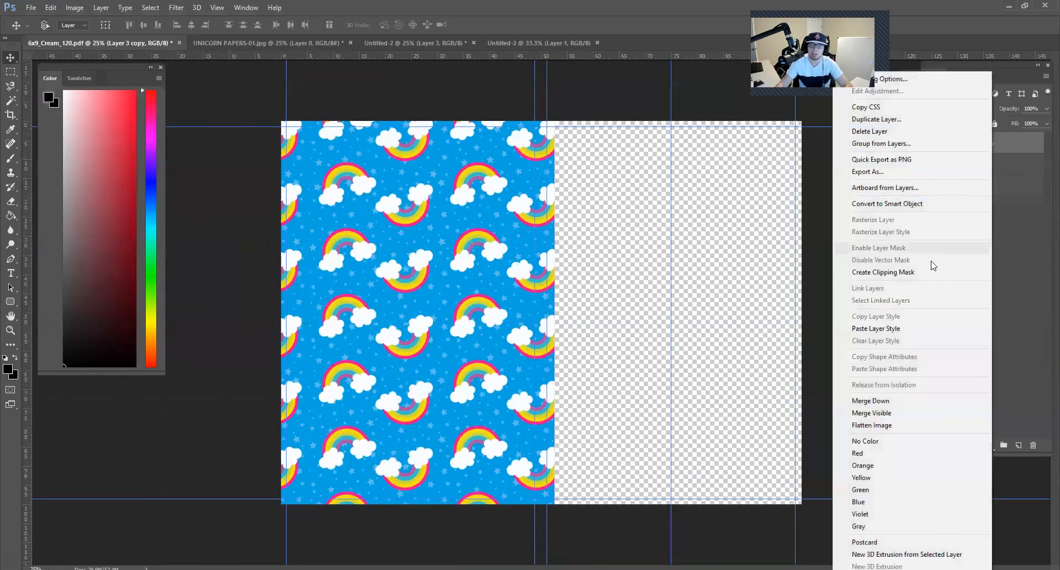
key(Escape)
right_click(988, 143)
click(921, 120)
key(Return)
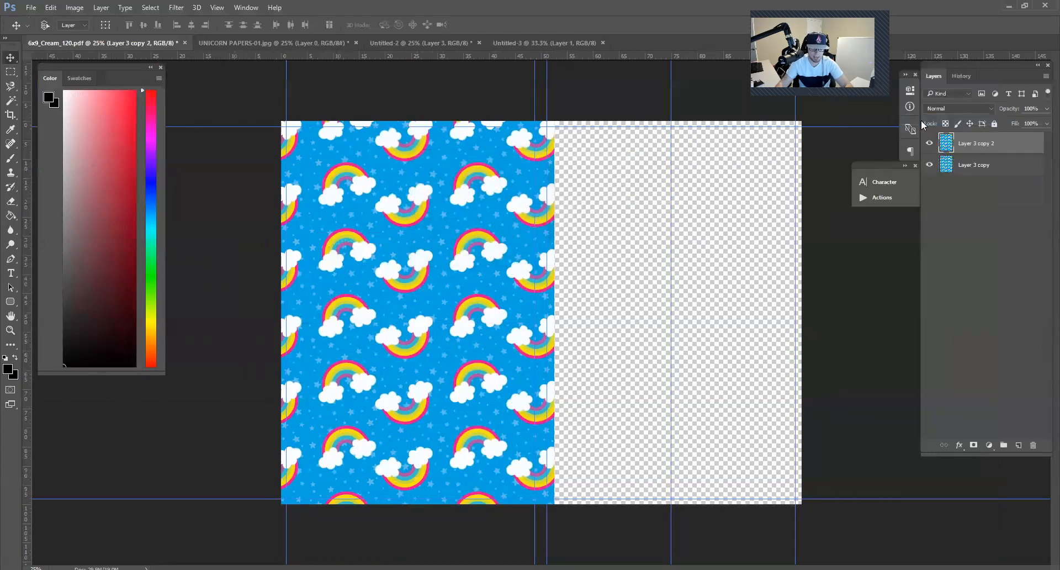
- Move the duplicated pattern over the empty front cover and align it with the first half along the vertical seam
drag(463, 192, 640, 204)
key(ctrl+plus)
key(ctrl+plus)
key(ctrl+plus)
key(ctrl+plus)
key(ctrl+plus)
key(ctrl+plus)
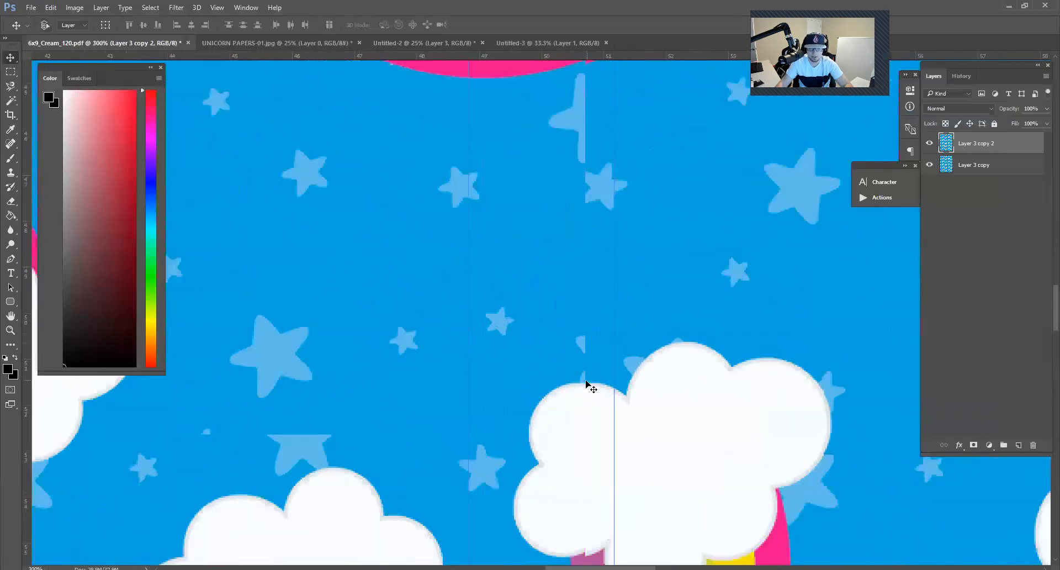
drag(669, 403, 644, 399)
key(ctrl+minus)
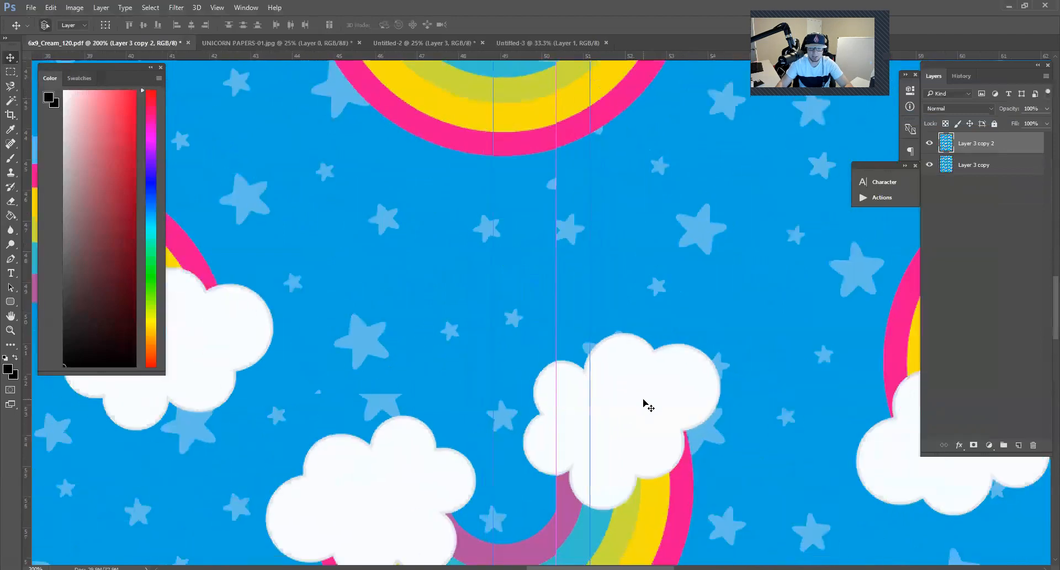
key(ctrl+minus)
key(ctrl+minus)
key(ctrl+minus)
key(ctrl+minus)
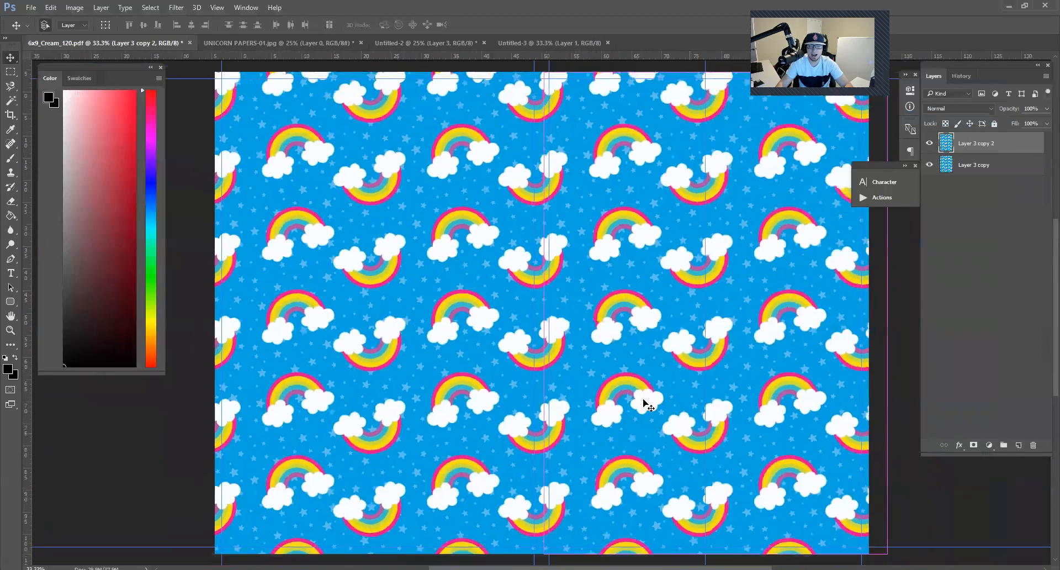
- Merge both pattern halves into a single layer with Merge Visible
key(ctrl+minus)
right_click(1016, 145)
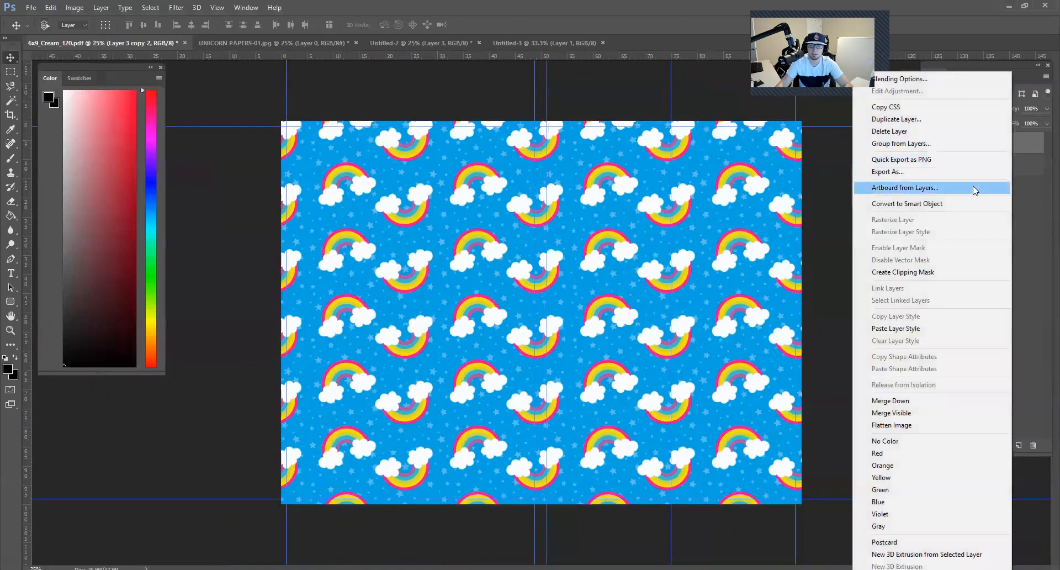
click(907, 413)
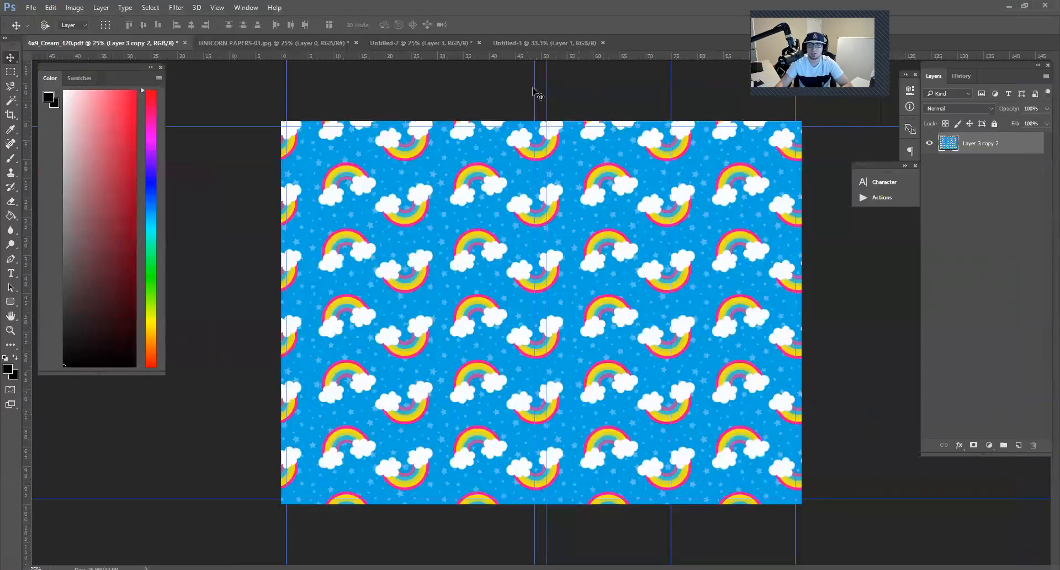
- Change the canvas guide colour to Black in the Guides, Grid & Slices preferences
click(32, 8)
mouse_move(51, 9)
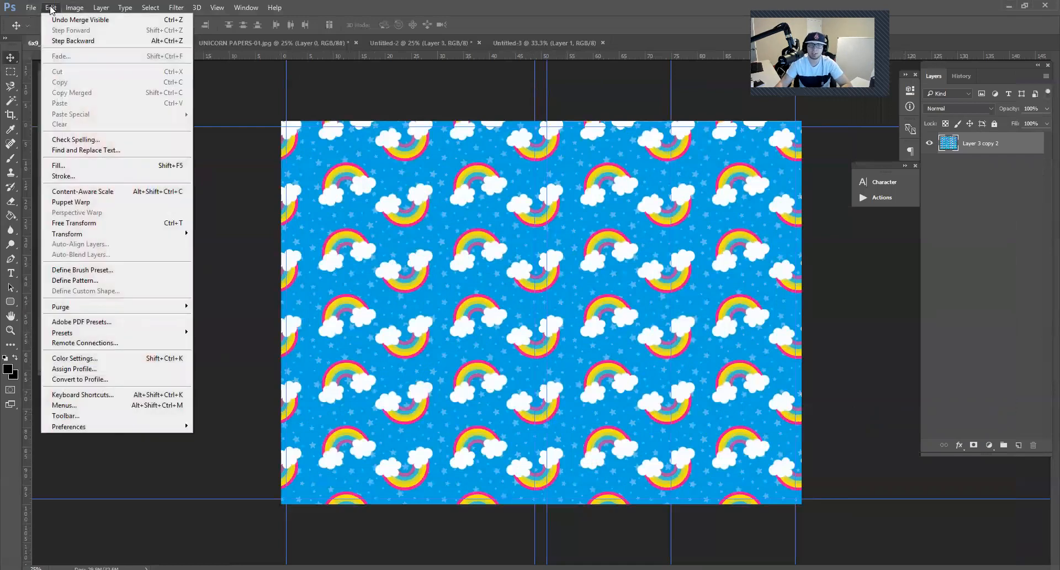
mouse_move(187, 427)
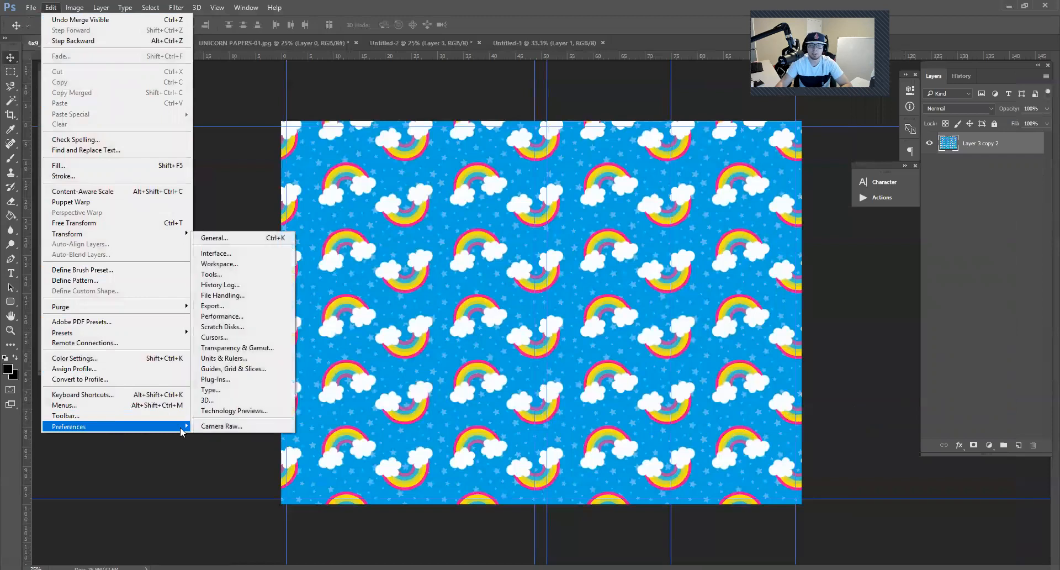
click(241, 370)
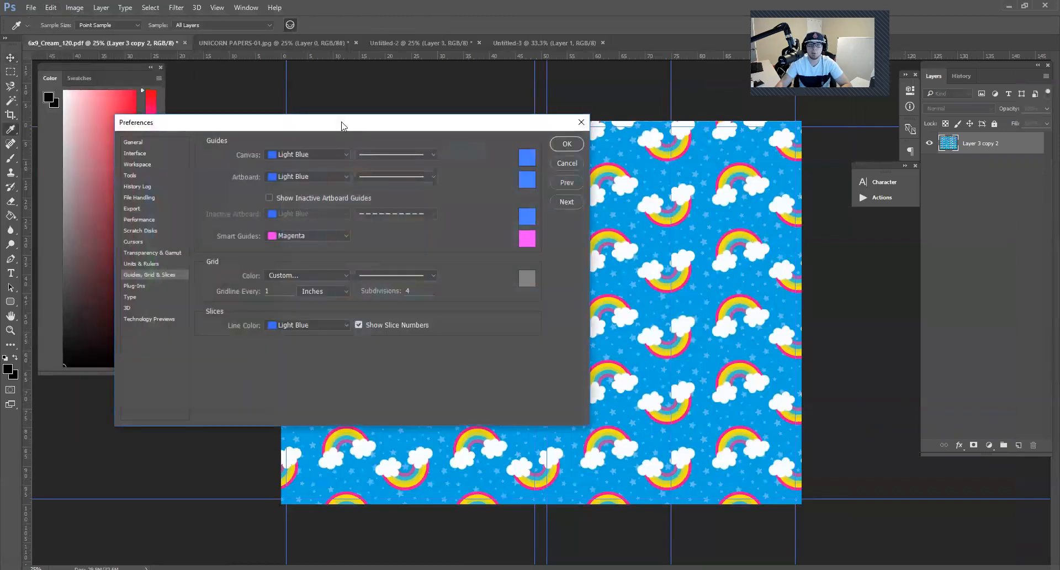
drag(343, 126, 391, 173)
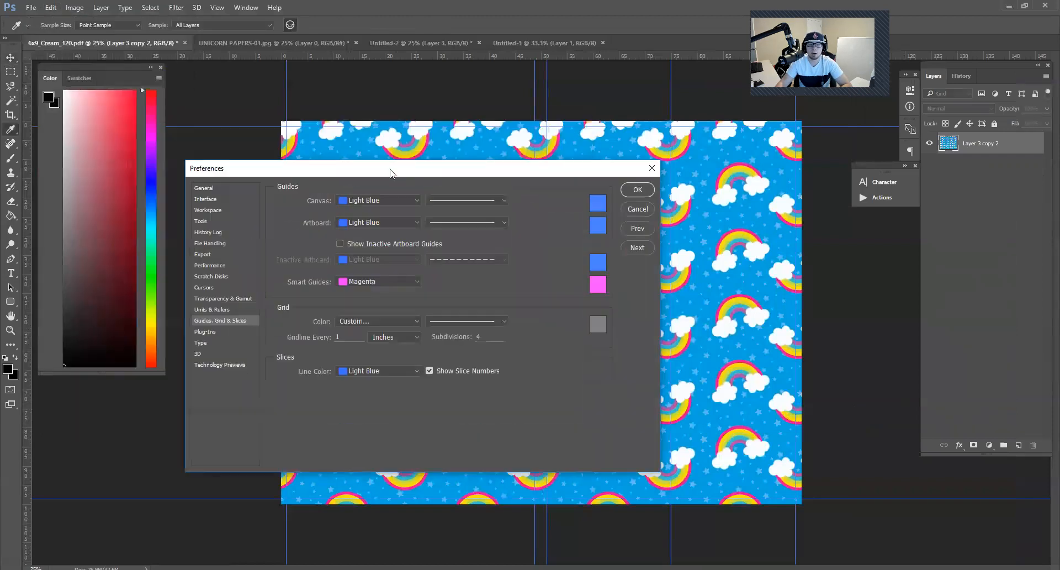
click(360, 202)
click(370, 317)
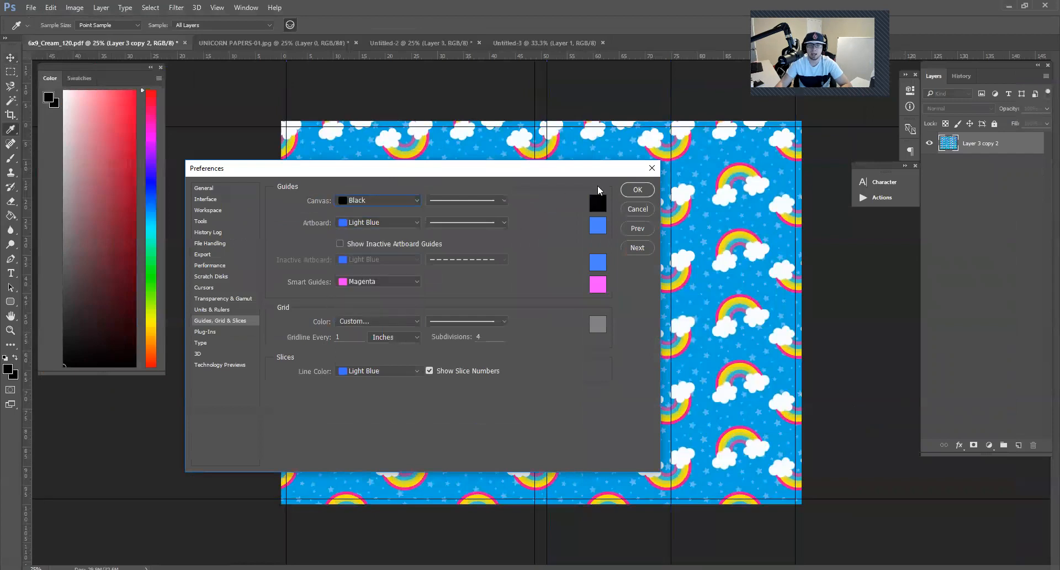
click(636, 190)
key(v)
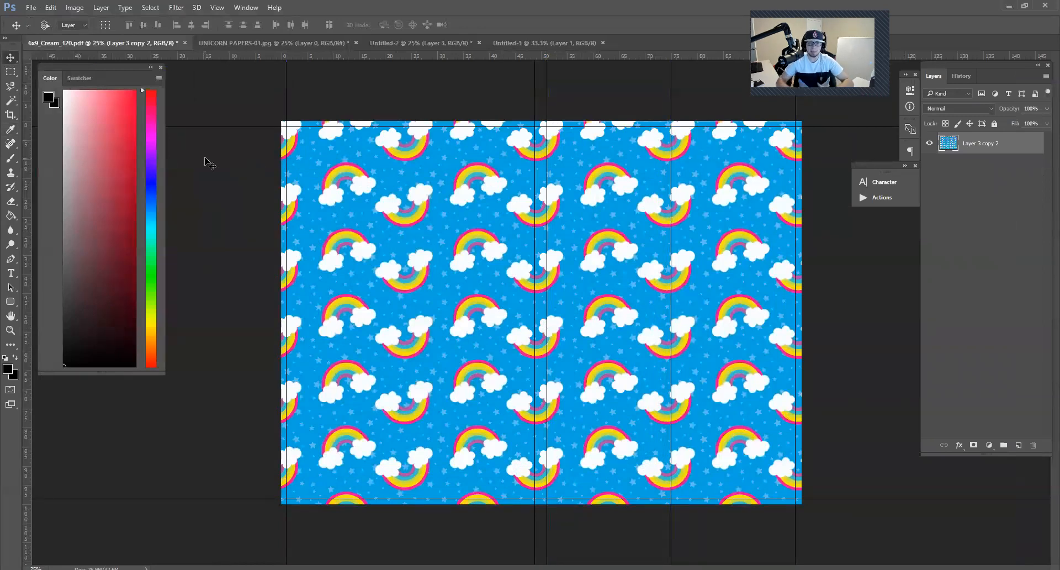
- Draw a rounded rectangle of about 1340 x 561 px with 10 px corner radii across the upper part of the front cover
click(16, 302)
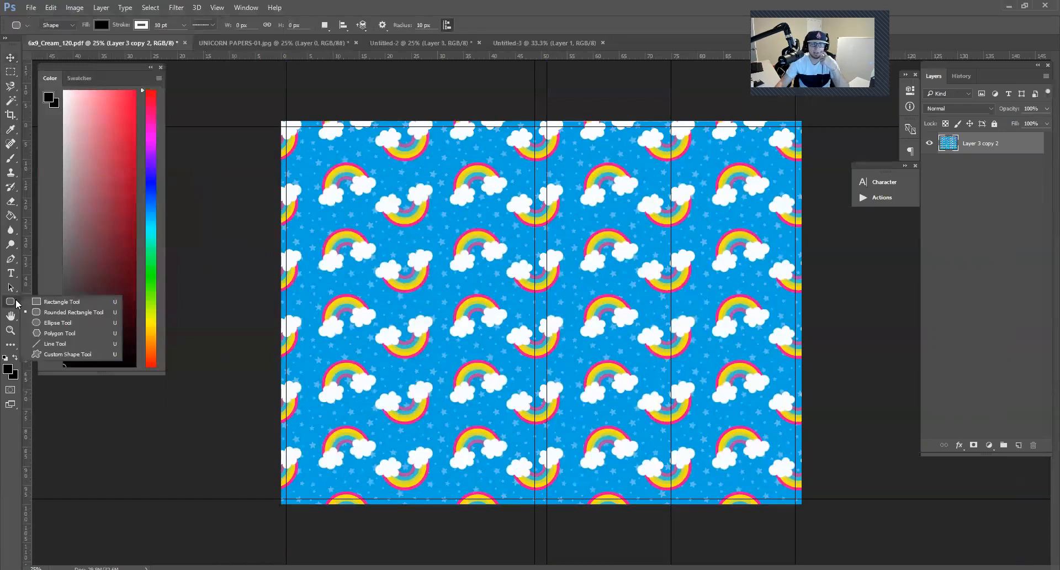
click(55, 302)
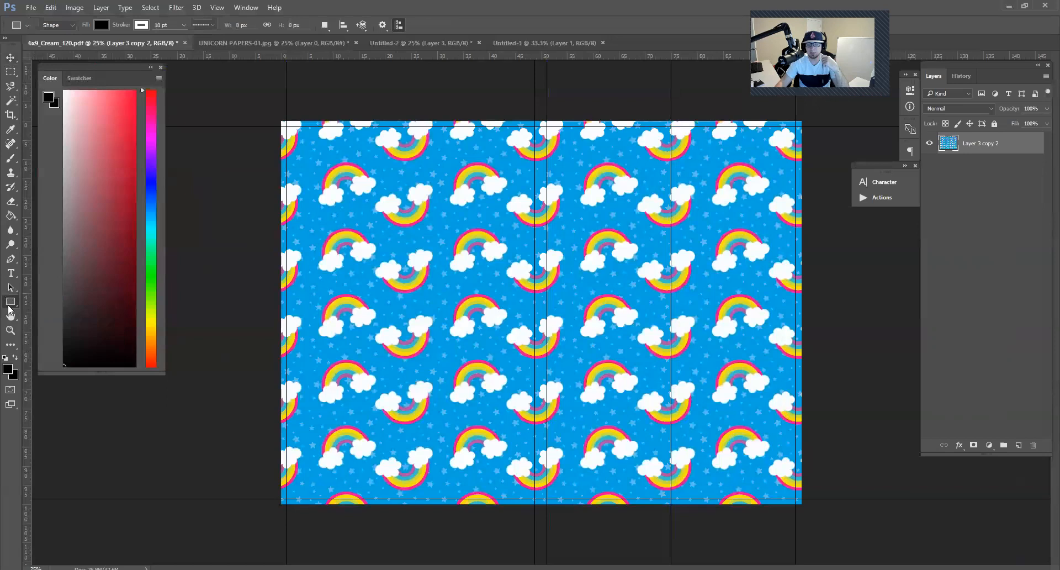
click(11, 302)
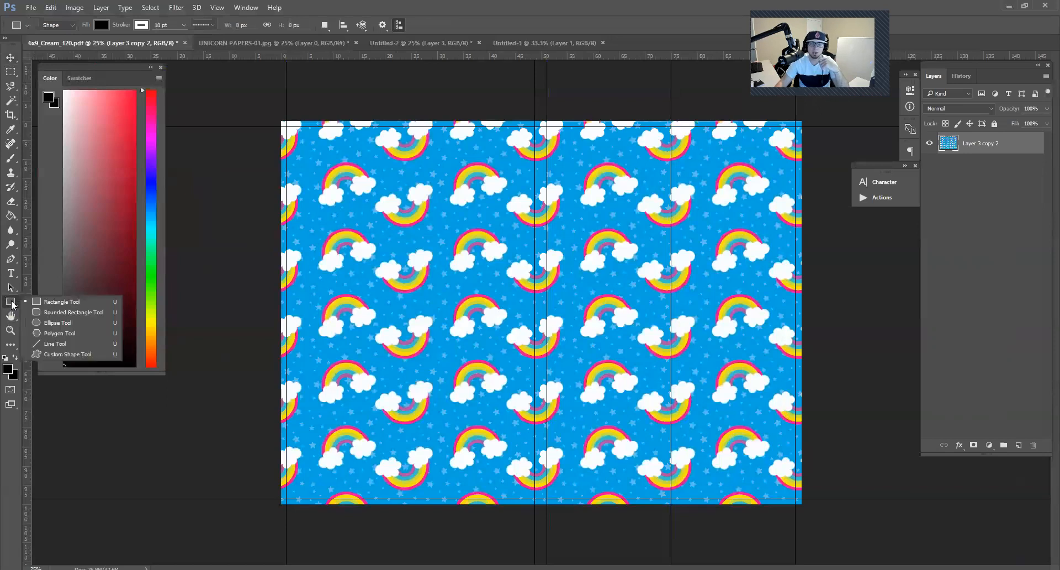
click(51, 312)
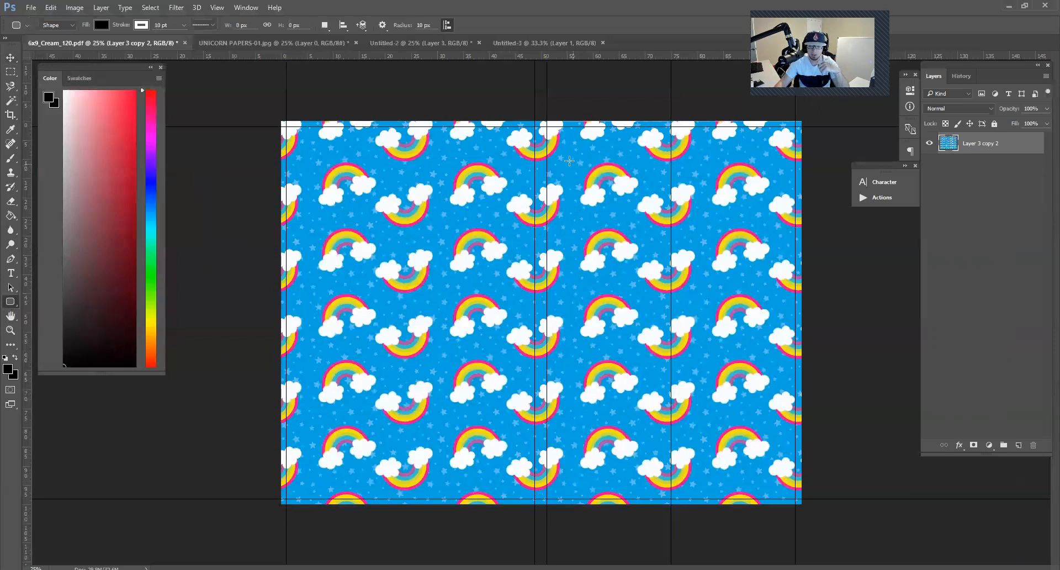
drag(568, 161, 753, 238)
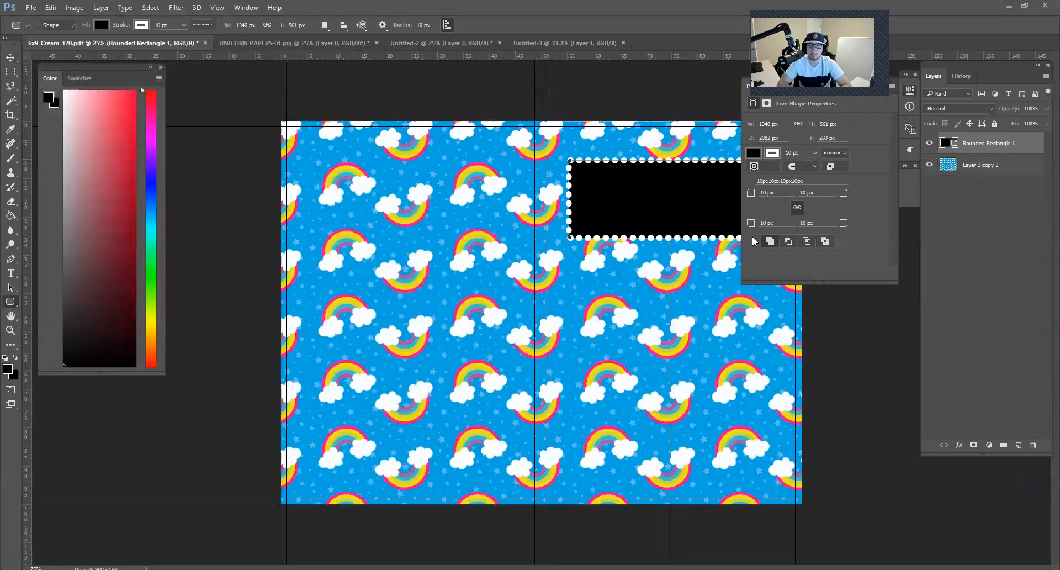
- Change the rounded rectangle's fill colour to white
click(754, 153)
click(754, 153)
click(755, 153)
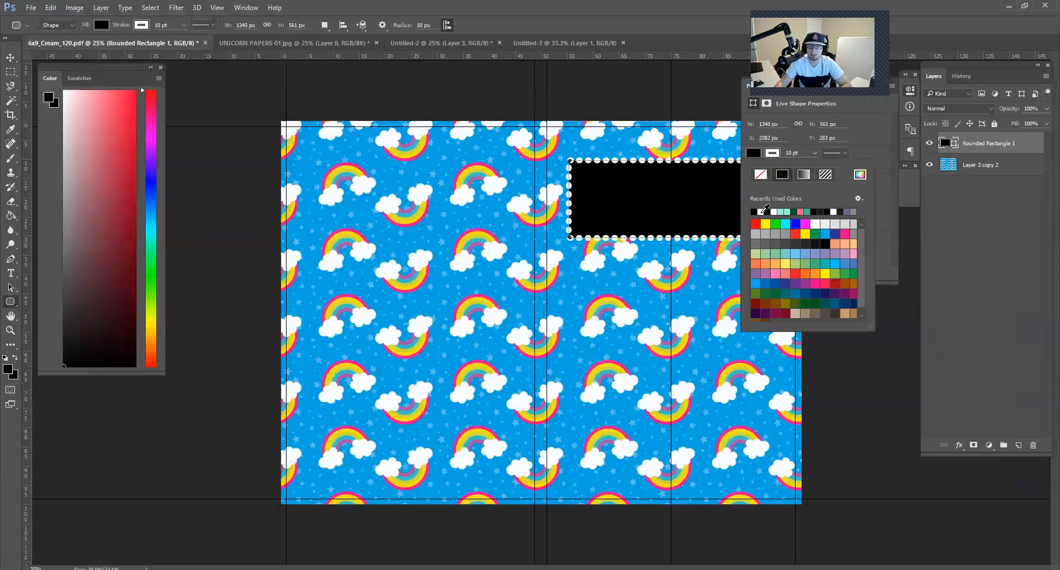
click(764, 211)
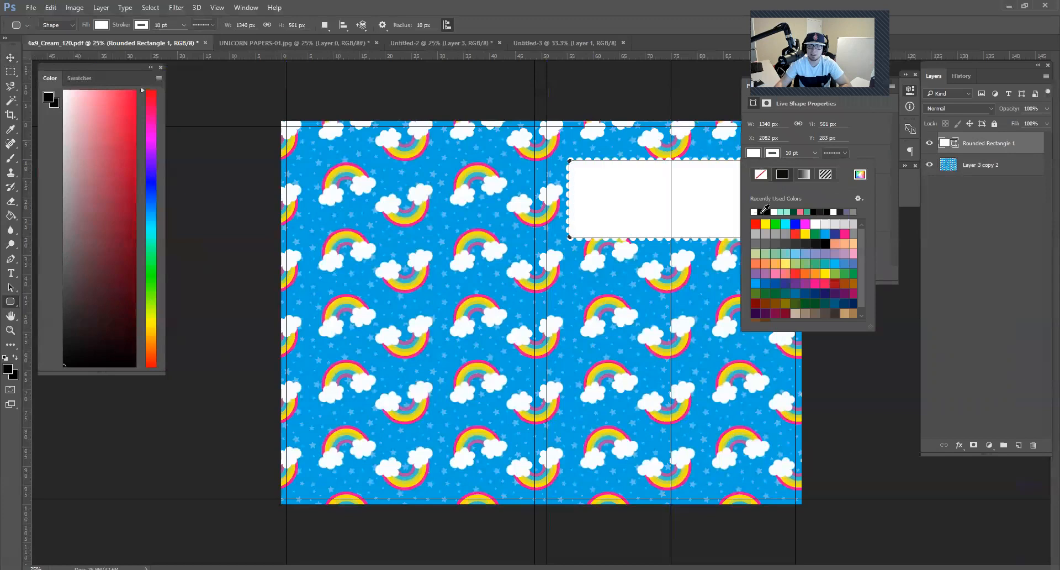
click(860, 141)
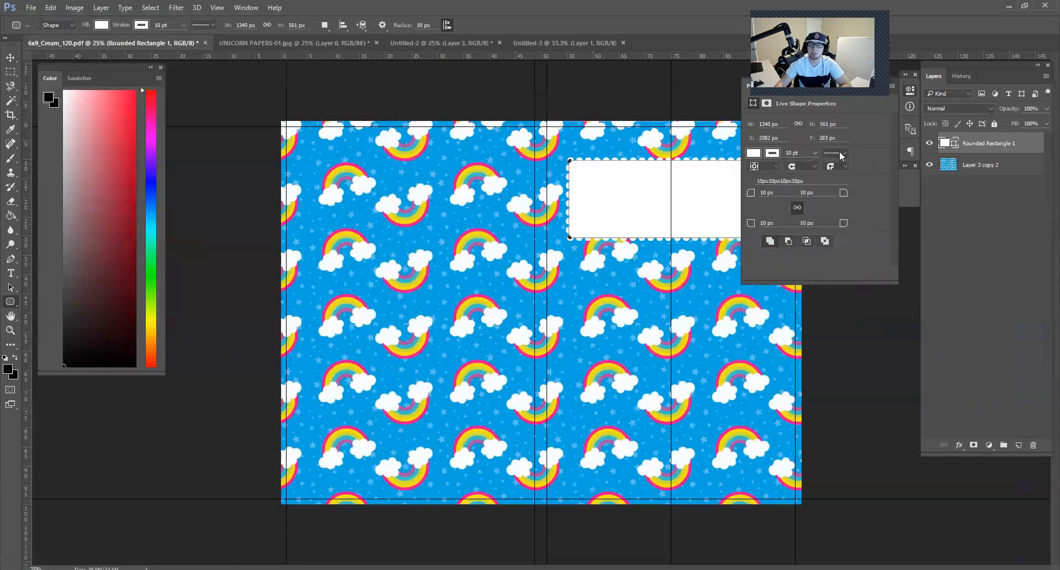
- Change the rounded rectangle's stroke style to a solid line
click(841, 158)
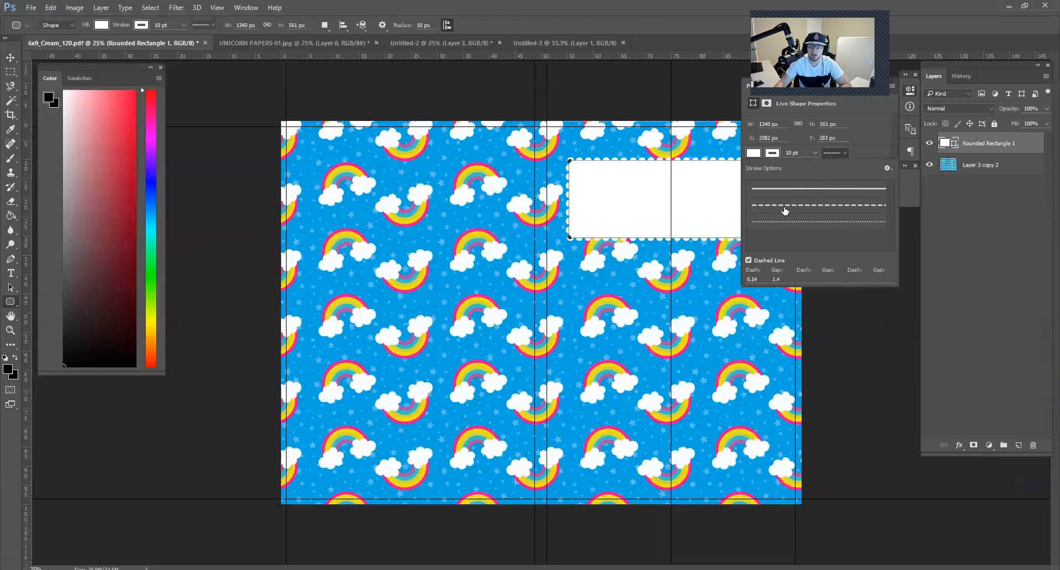
click(789, 190)
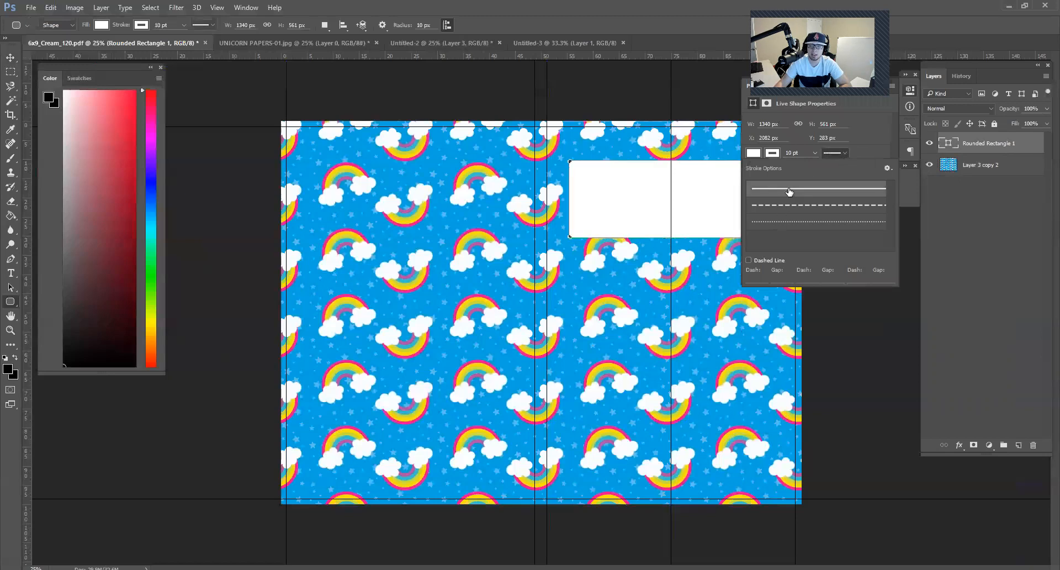
click(868, 145)
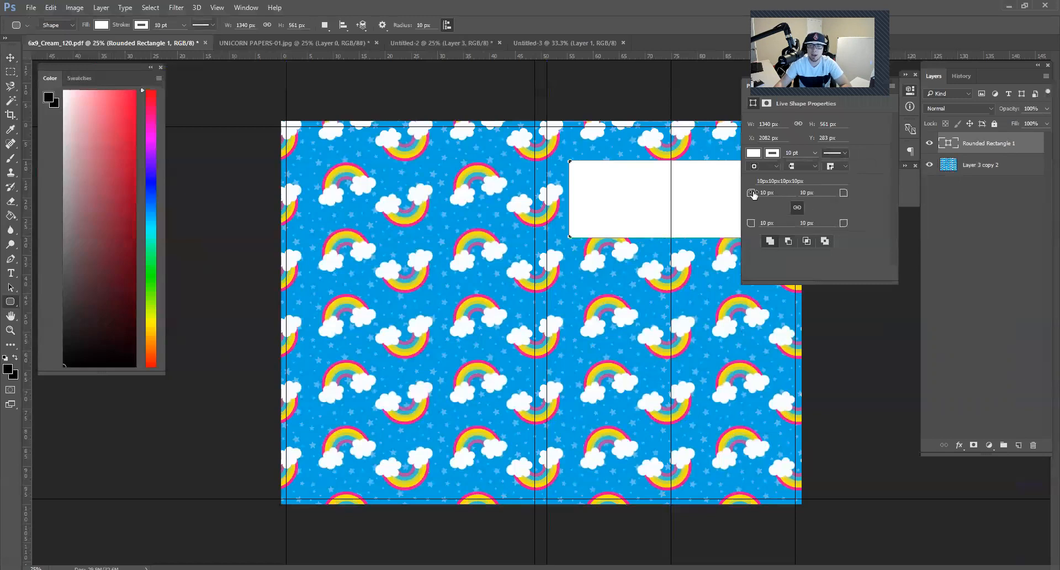
- Try a much larger radius of 122 px on only the rounded rectangle's top-left corner
click(794, 208)
mouse_move(751, 194)
mouse_down()
mouse_move(810, 195)
mouse_move(742, 194)
mouse_up()
click(796, 207)
click(797, 208)
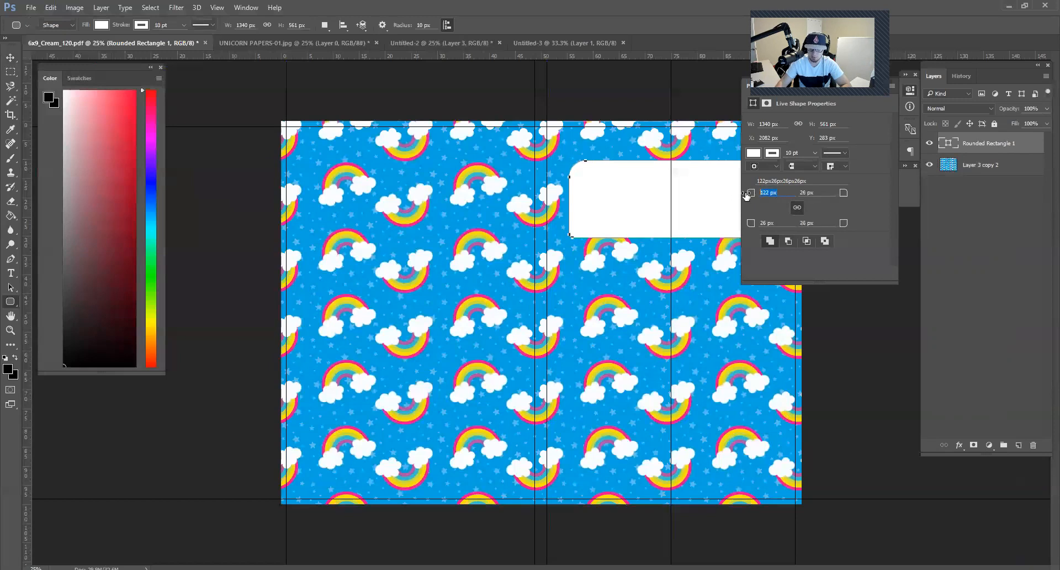
- Set all four corner radii of the rounded rectangle to 26 px, then enlarge them together with the radii linked
text(26)
key(Return)
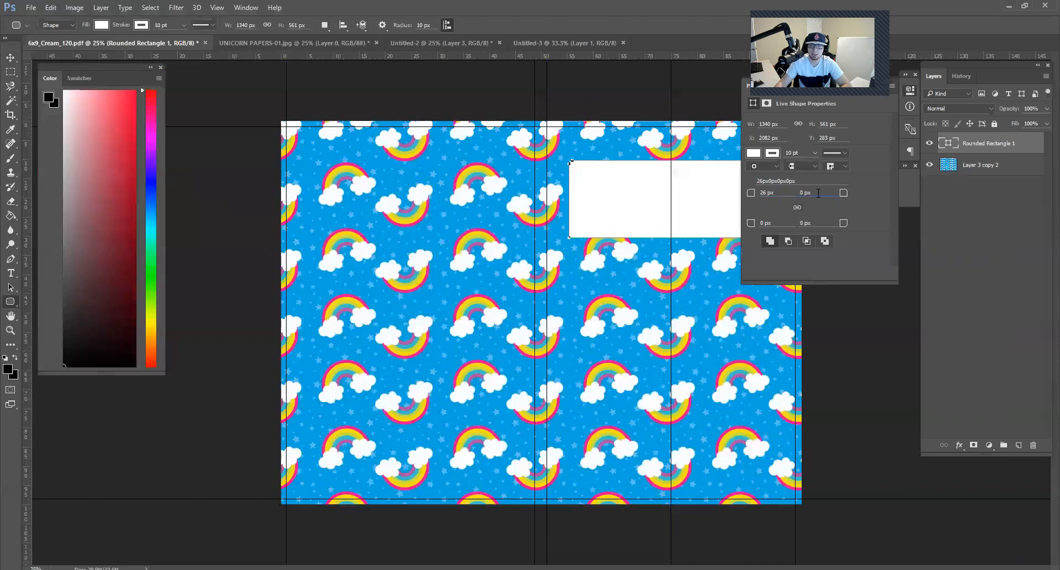
text(26)
key(Tab)
text(26)
key(Return)
click(807, 223)
text(26)
key(Return)
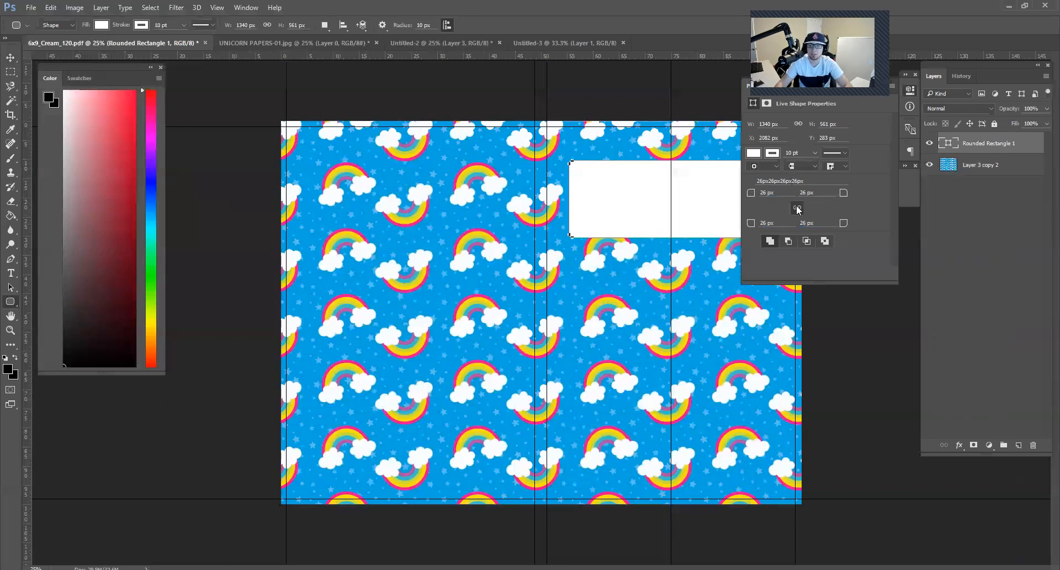
drag(750, 193, 761, 202)
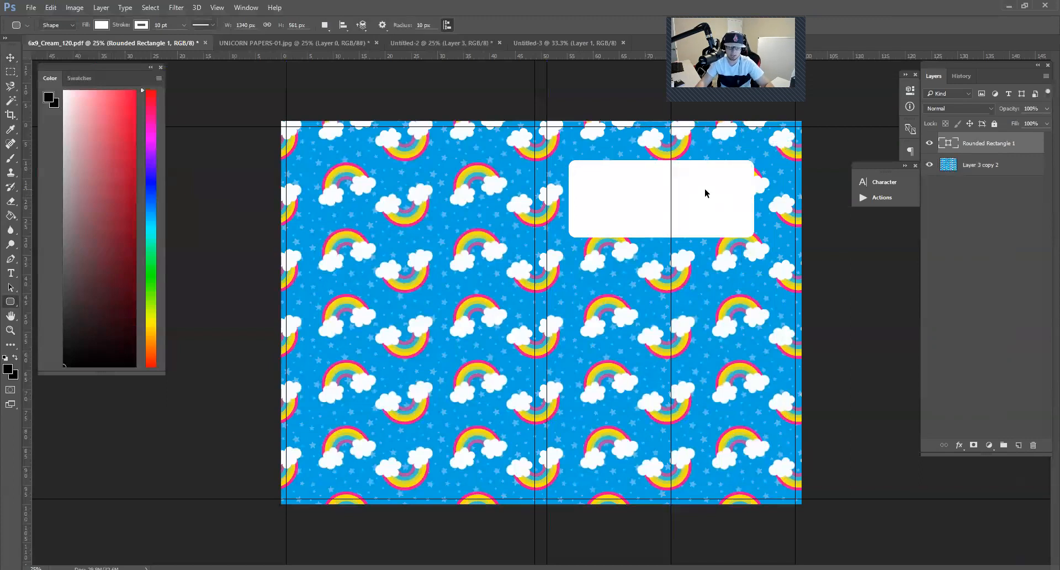
- Move the white box so it is centred on the front cover's vertical centre guide
key(ctrl+t)
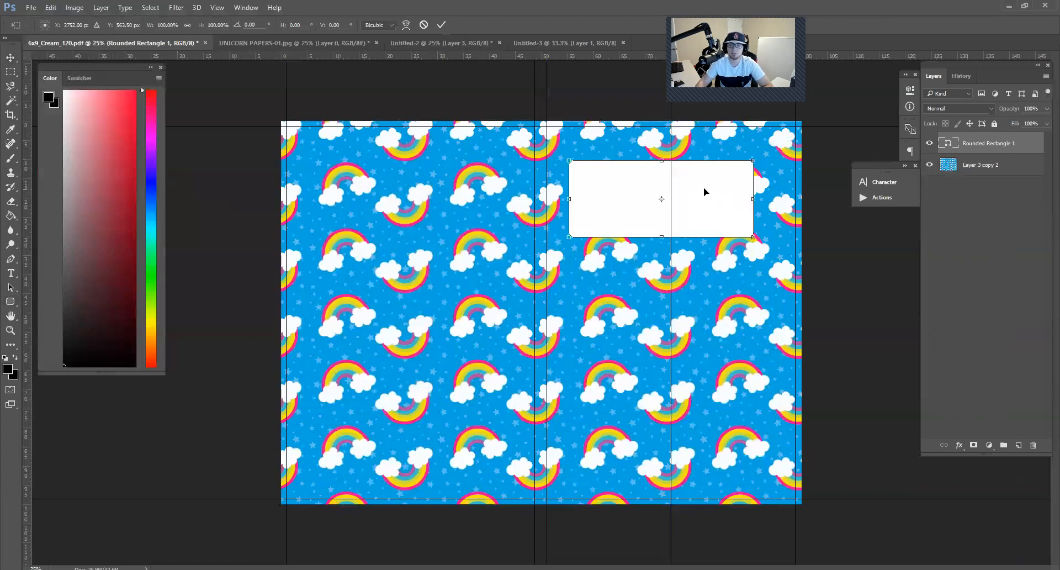
mouse_move(629, 181)
mouse_down()
mouse_move(696, 179)
mouse_move(557, 242)
mouse_move(569, 227)
mouse_move(458, 387)
mouse_move(695, 301)
mouse_move(697, 178)
mouse_move(653, 166)
mouse_move(638, 177)
mouse_up()
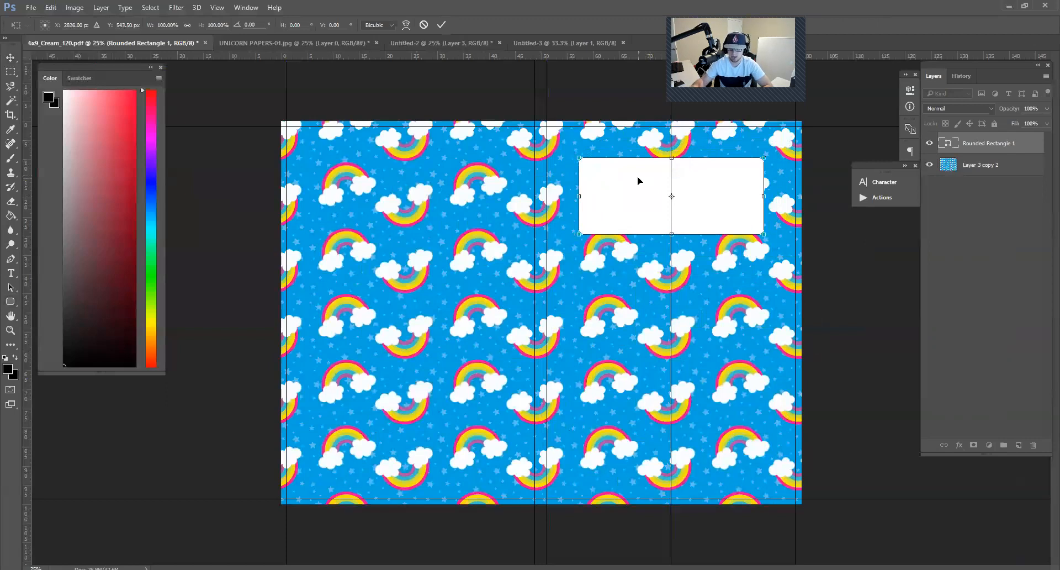
key(Return)
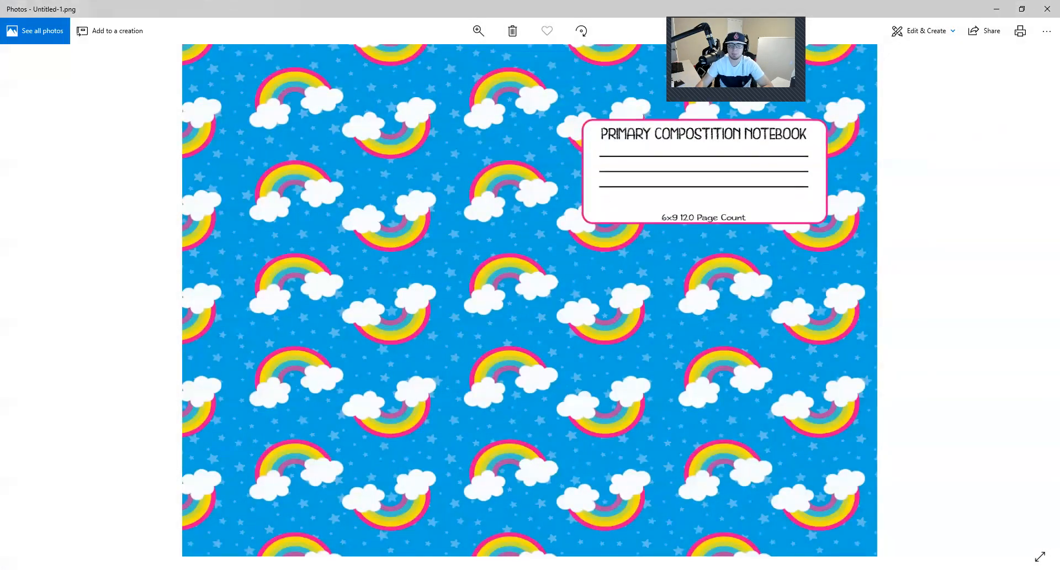
- Switch back to Photoshop and add an Outer Glow layer style to the rounded rectangle
click(339, 569)
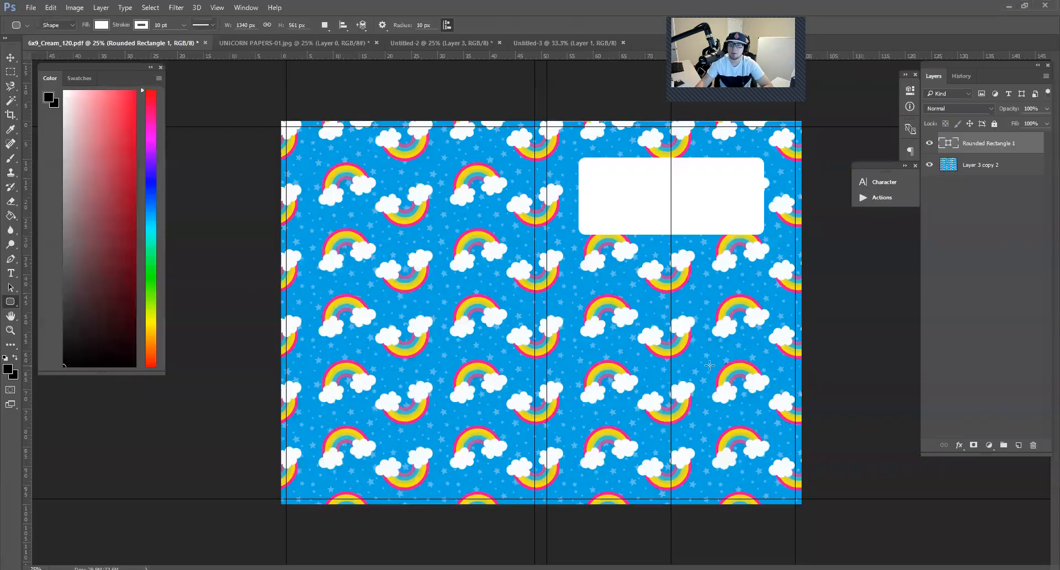
right_click(982, 144)
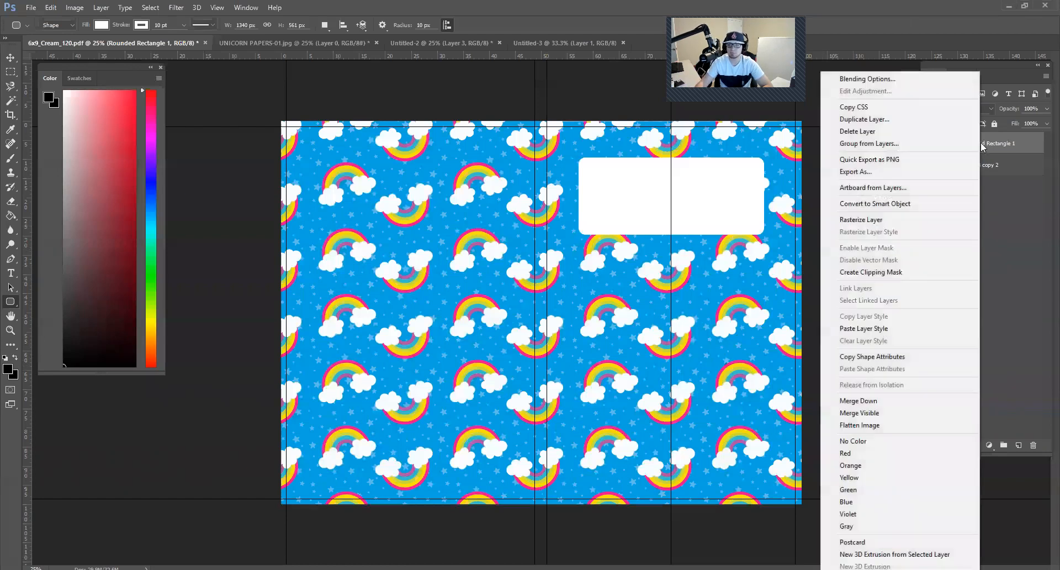
click(915, 78)
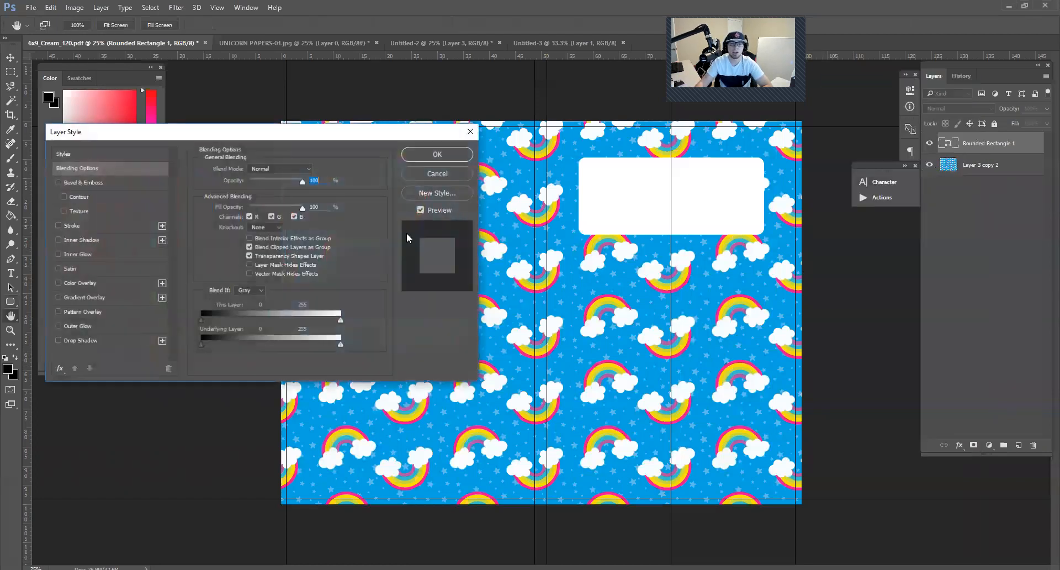
drag(222, 128, 217, 87)
click(83, 285)
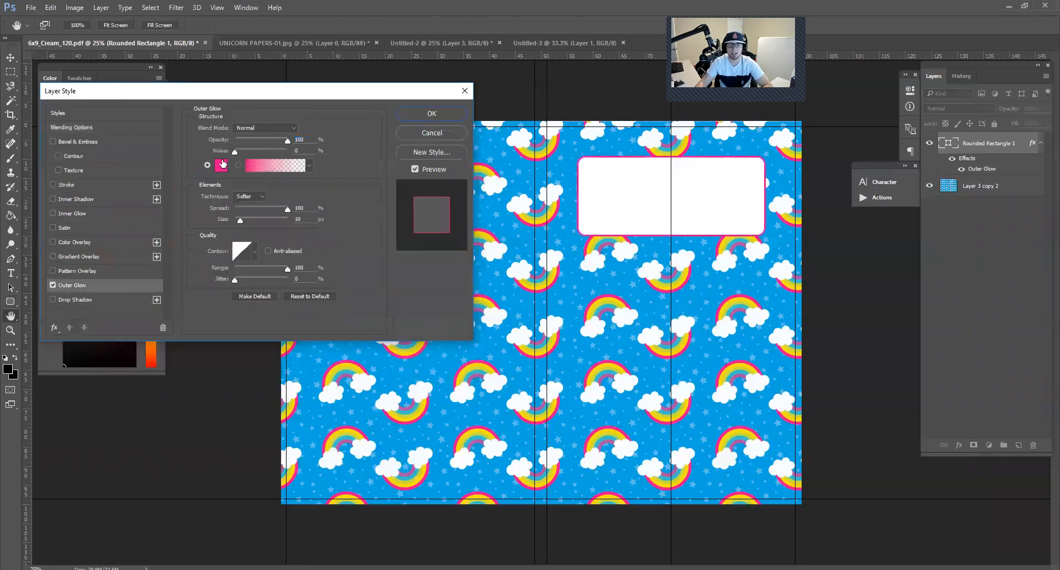
- Set the outer glow to Normal blend mode with 100% opacity and 0% noise
click(254, 128)
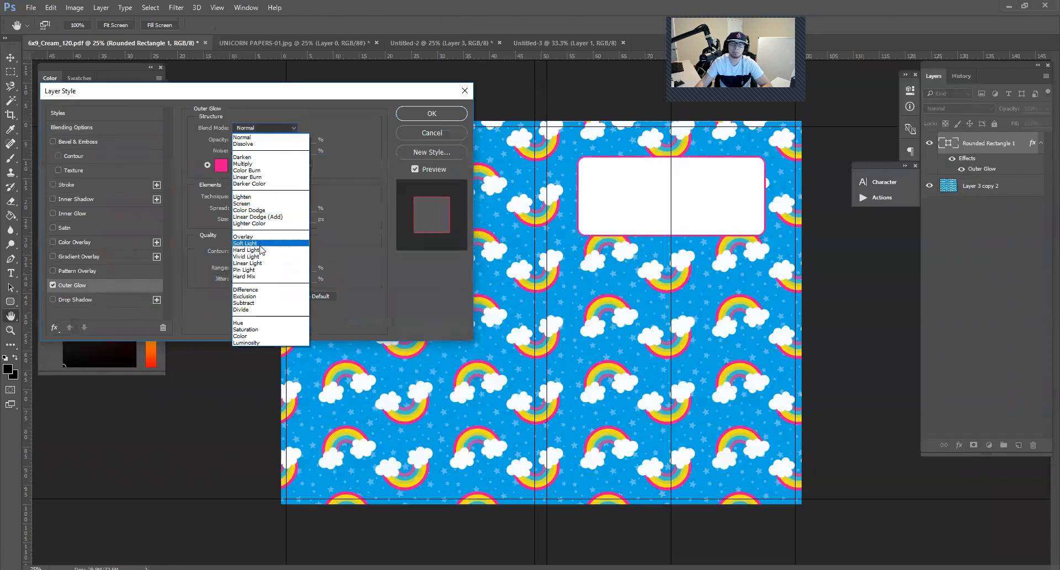
click(254, 137)
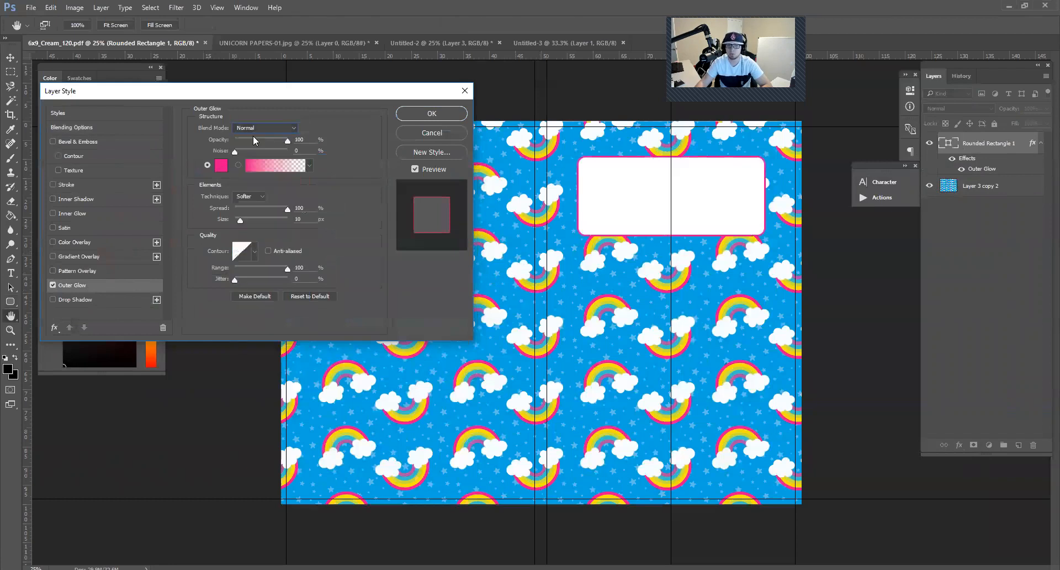
click(267, 143)
drag(262, 145, 290, 147)
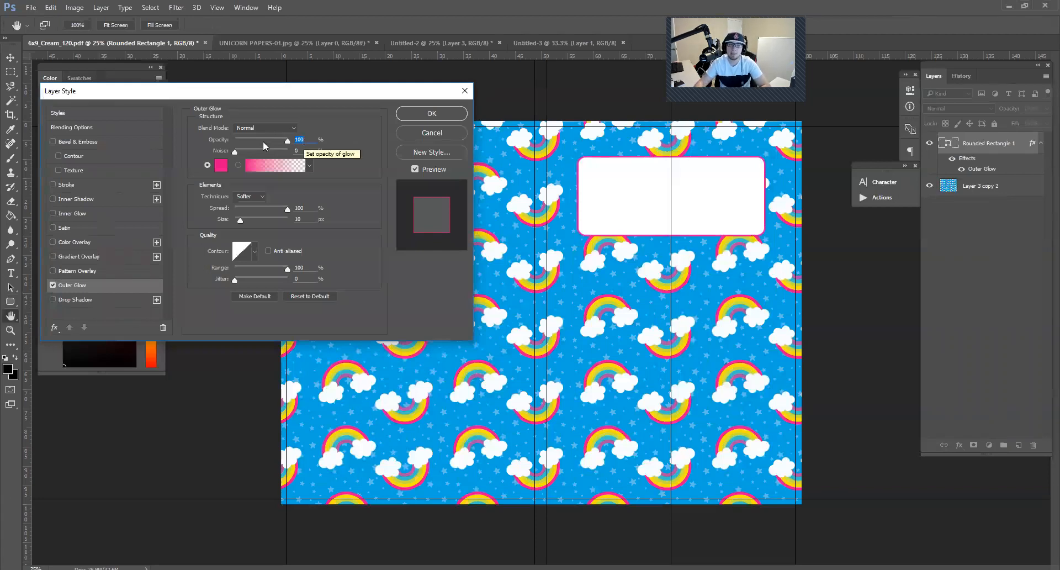
mouse_move(235, 151)
mouse_down()
mouse_move(327, 154)
mouse_move(206, 147)
mouse_move(312, 163)
mouse_move(237, 153)
mouse_up()
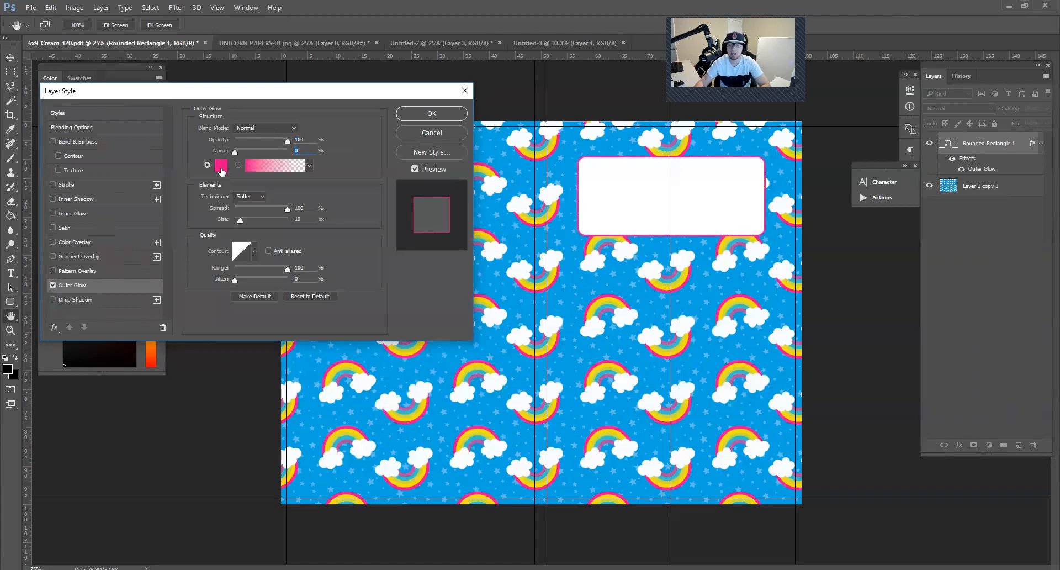
- Try other glow colours, then set the outer glow to the pink (f00893) sampled from a rainbow in the pattern
click(221, 167)
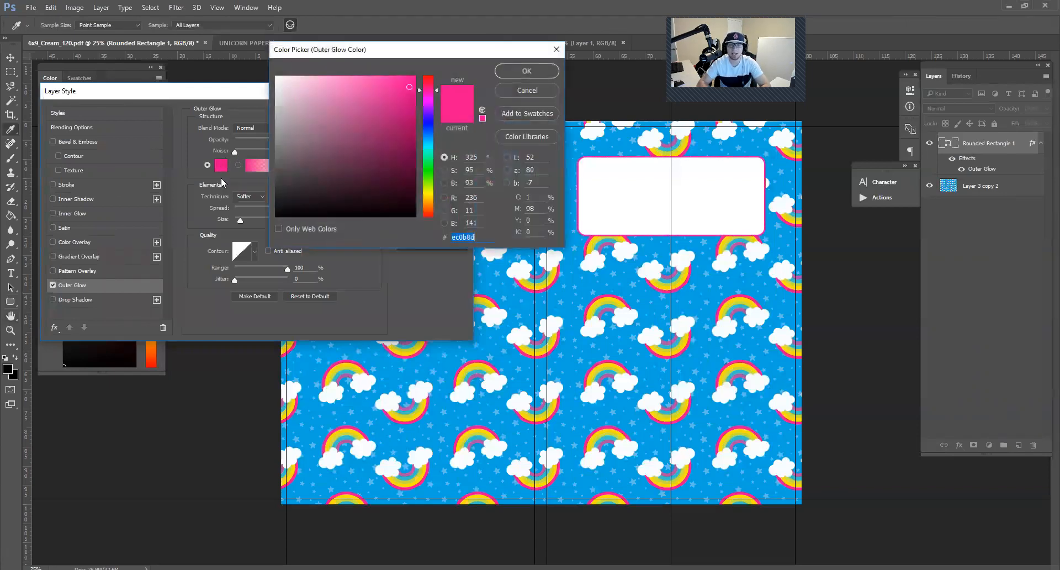
drag(292, 52, 208, 48)
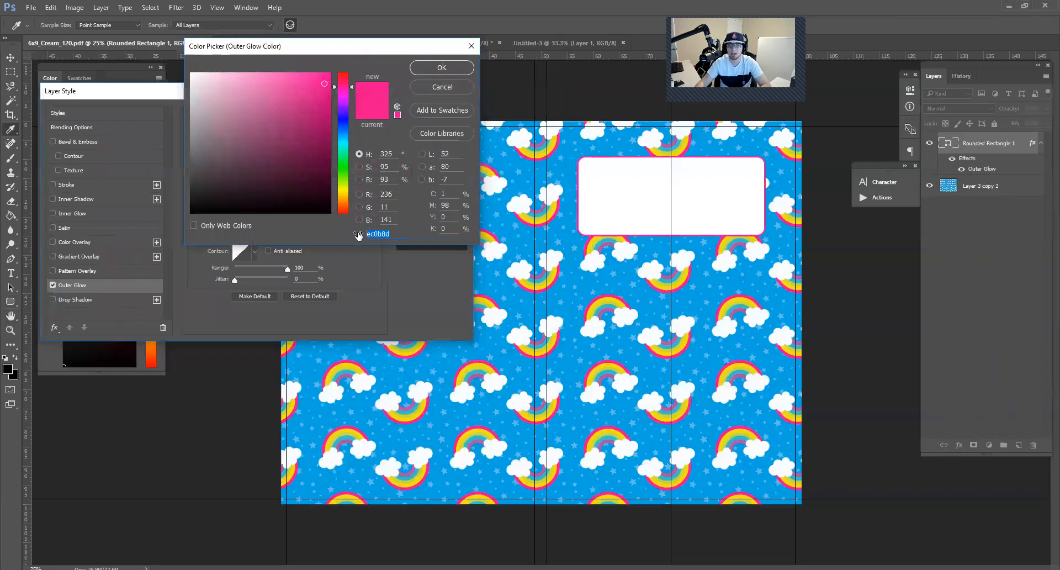
mouse_move(308, 138)
mouse_down()
mouse_move(307, 127)
mouse_move(310, 142)
mouse_move(190, 72)
mouse_move(251, 157)
mouse_up()
click(336, 87)
drag(347, 143, 335, 75)
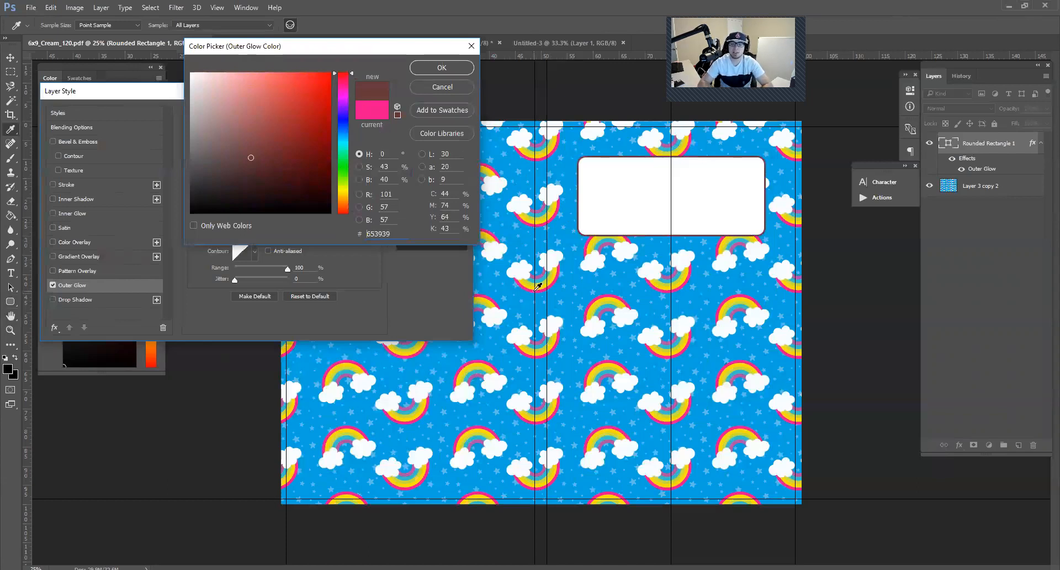
click(576, 294)
click(628, 248)
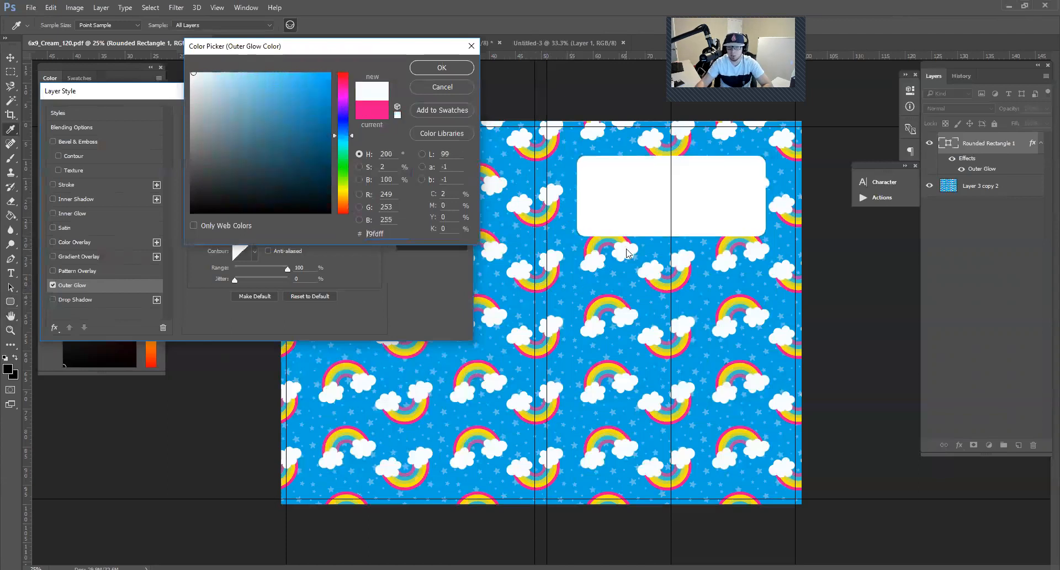
click(524, 310)
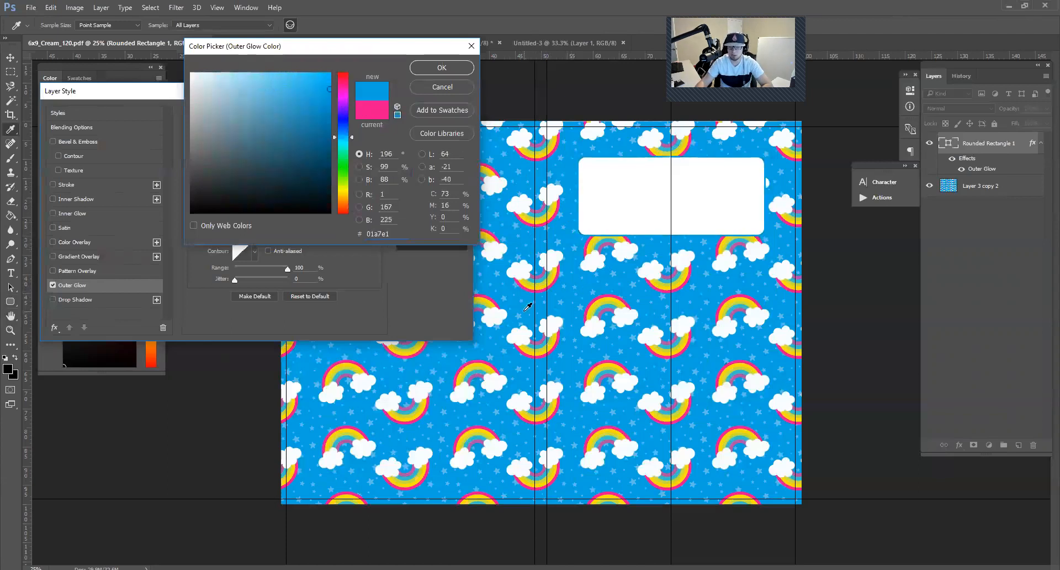
click(527, 282)
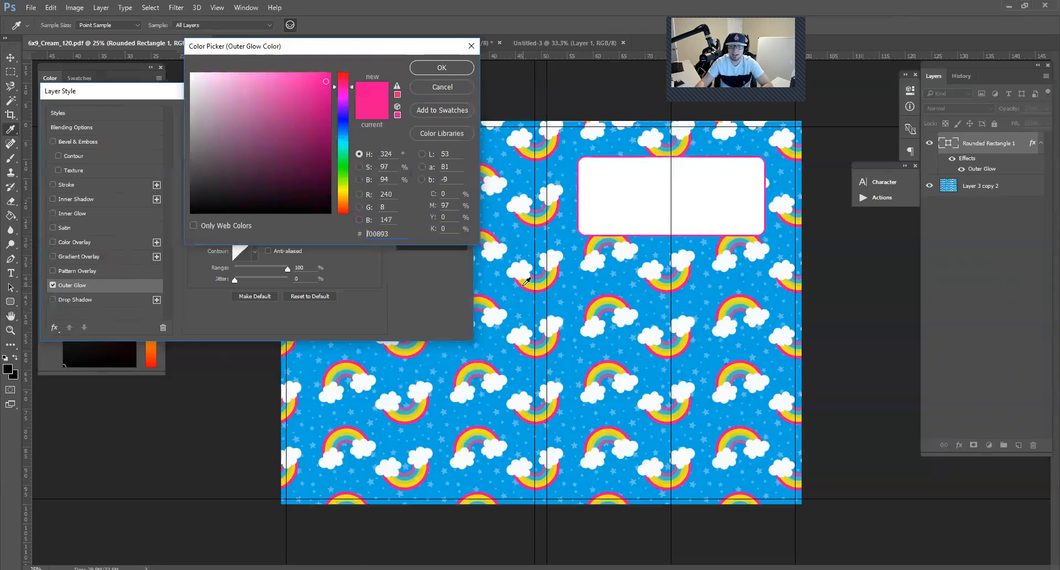
click(442, 68)
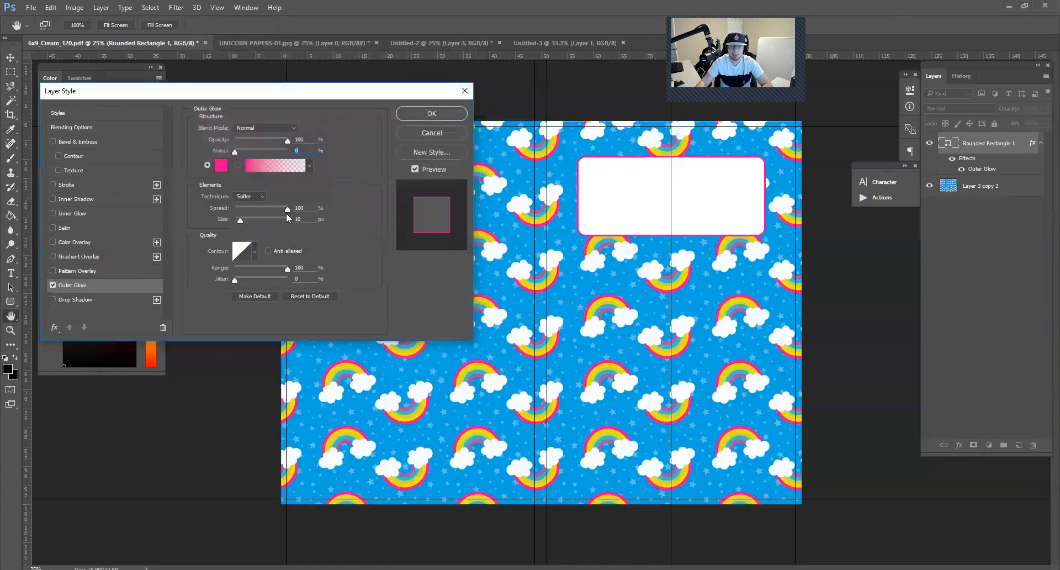
- Keep the outer glow's spread at 100%, try a size of 120 px, then reduce it to a thin border and apply the style
mouse_move(286, 214)
mouse_down()
mouse_move(238, 214)
mouse_move(313, 213)
mouse_move(232, 212)
mouse_move(301, 208)
mouse_up()
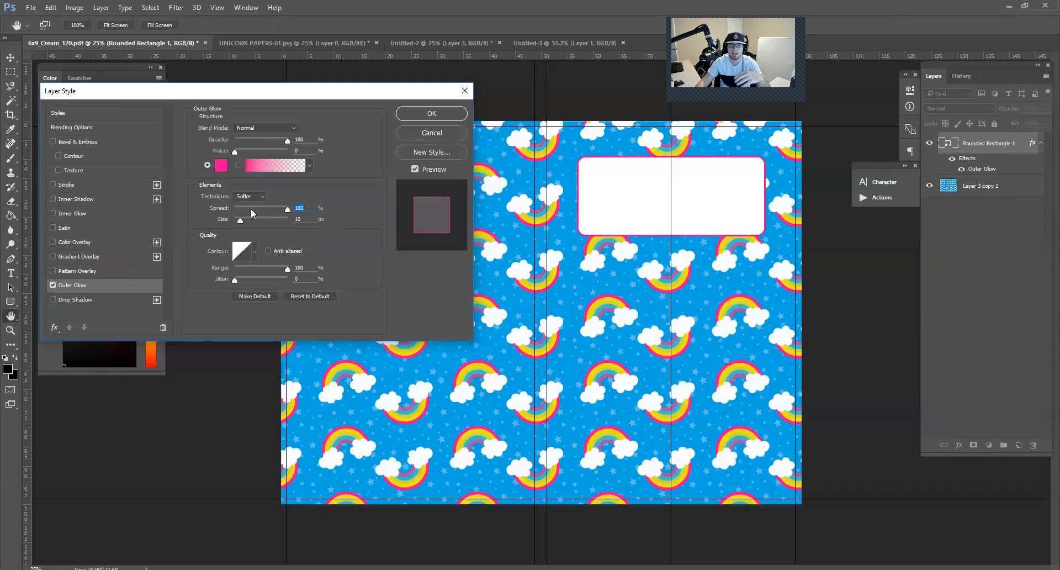
drag(239, 222, 262, 221)
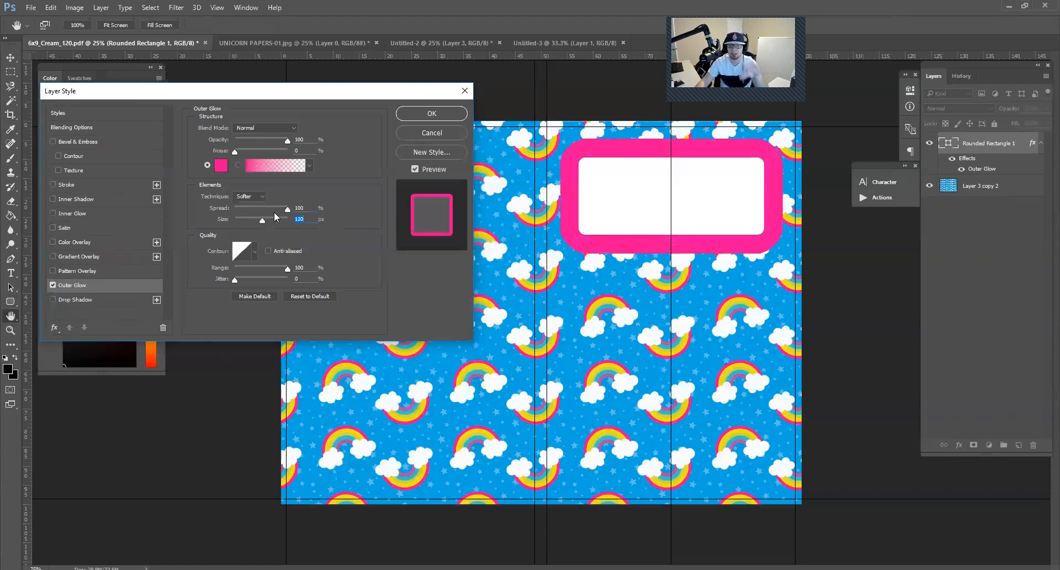
mouse_move(286, 210)
mouse_down()
mouse_move(247, 221)
mouse_move(292, 214)
mouse_up()
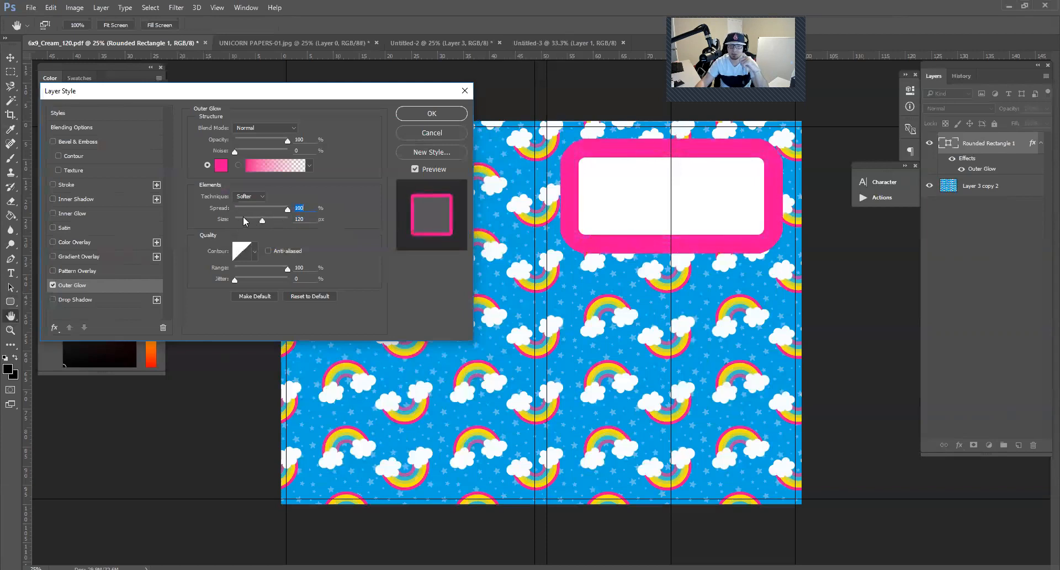
drag(262, 220, 239, 217)
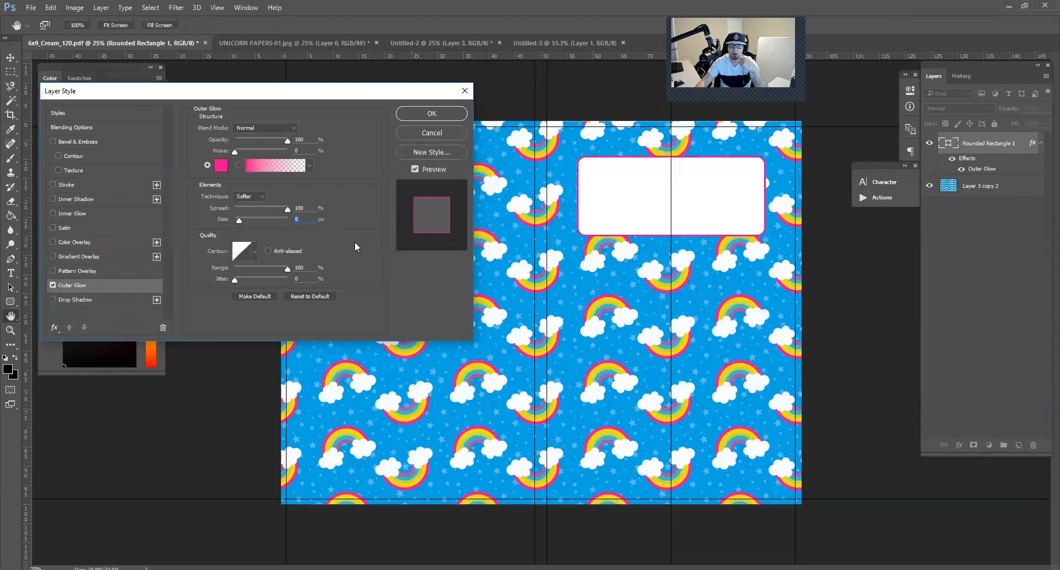
click(413, 112)
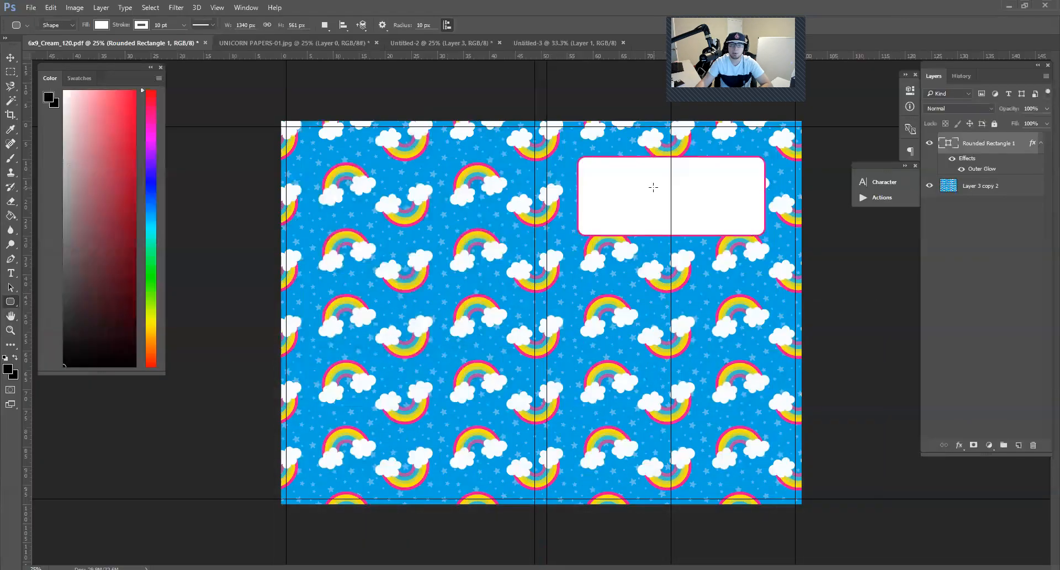
- Add the centred text PRIMARY COMPOSITION NOTEBOOK in the Crayone font over the white title box
key(t)
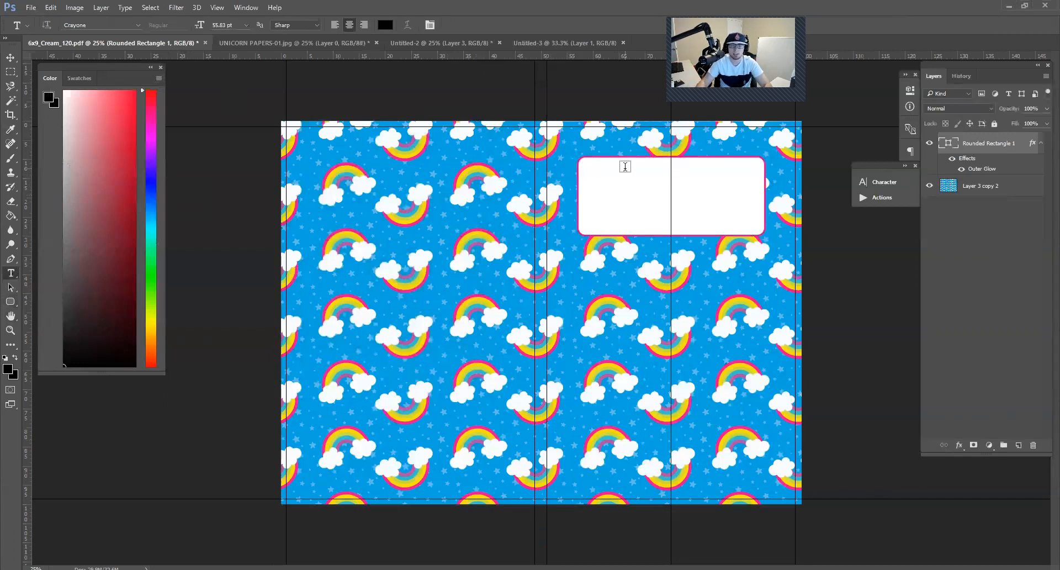
click(608, 176)
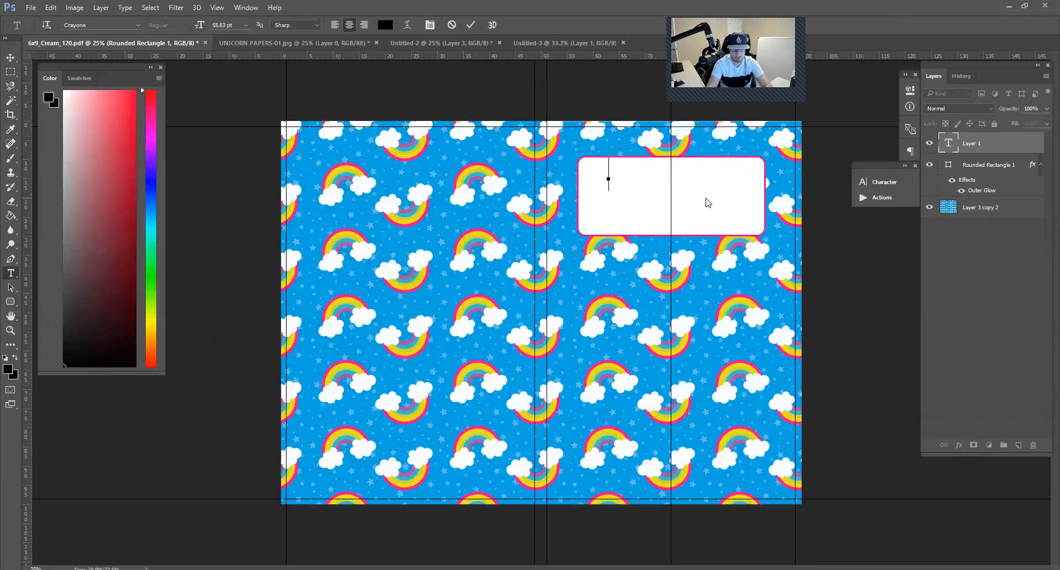
text(PRIMARY COMPOSITION NOTEBO)
click(976, 146)
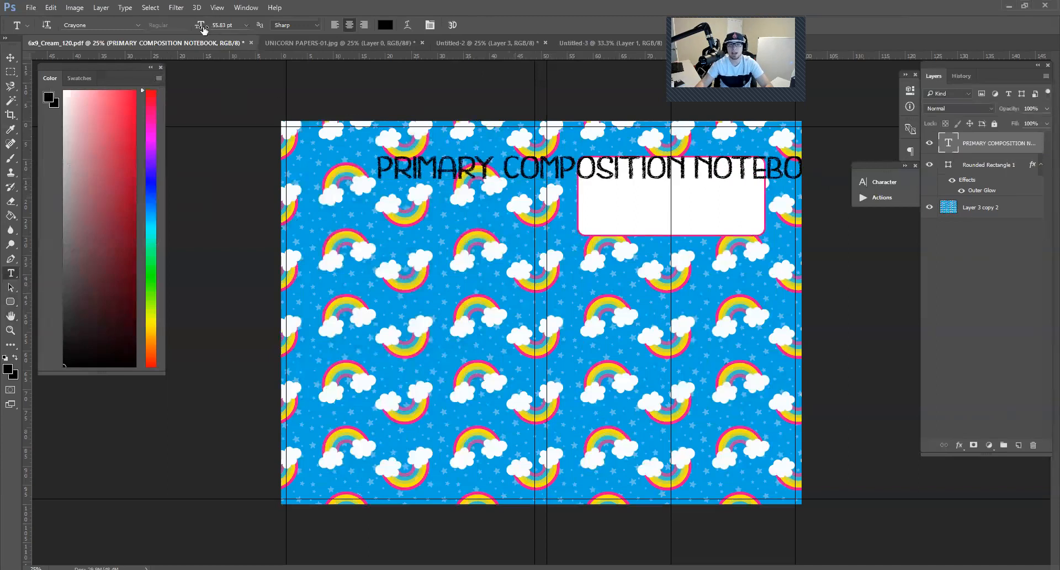
- Reduce the title text to 14.83 pt, scale it up slightly and centre it along the white box's upper edge
drag(202, 28, 197, 30)
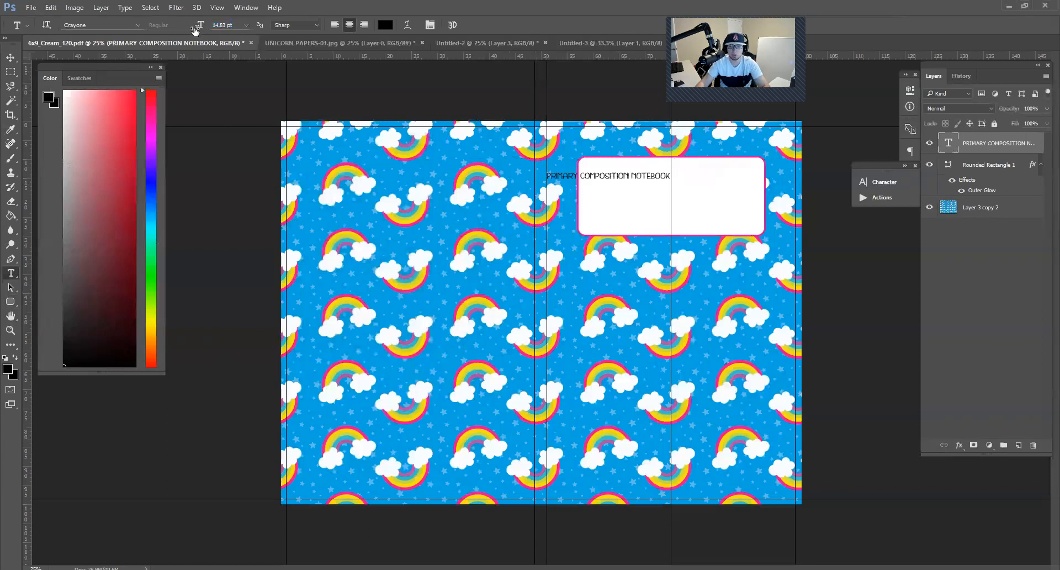
key(ctrl+t)
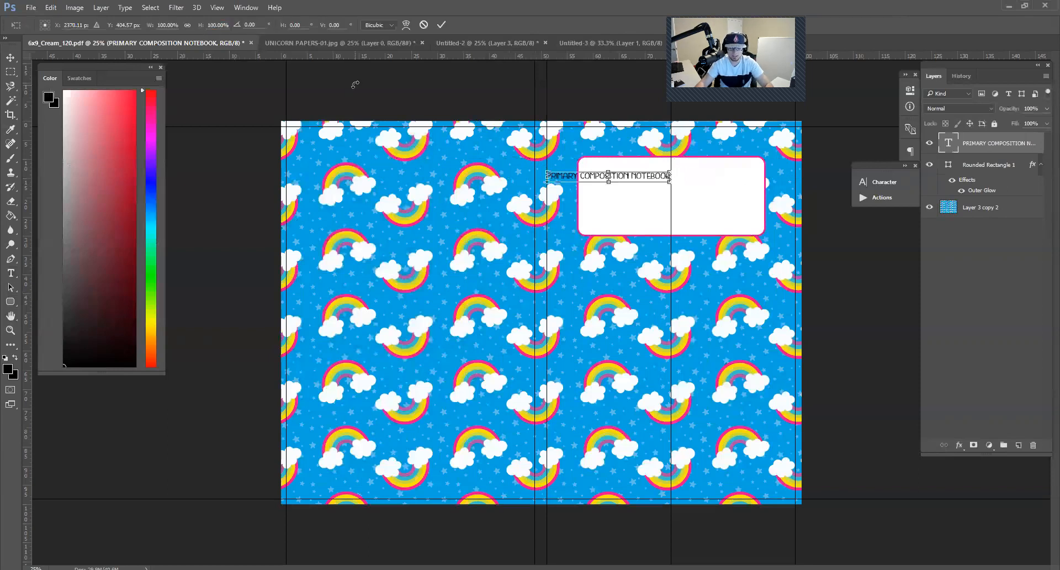
drag(670, 181, 711, 174)
key(Return)
key(v)
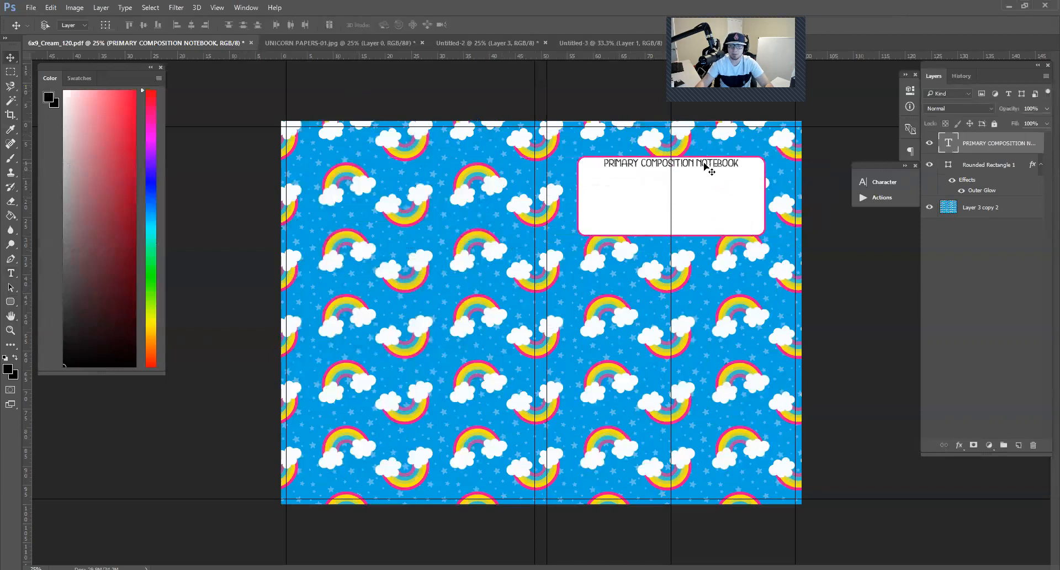
- Nudge the title text down slightly so it sits clear of the box's pink upper border
key(ctrl+t)
key(shift+Down)
key(shift+Down)
key(Down)
key(Down)
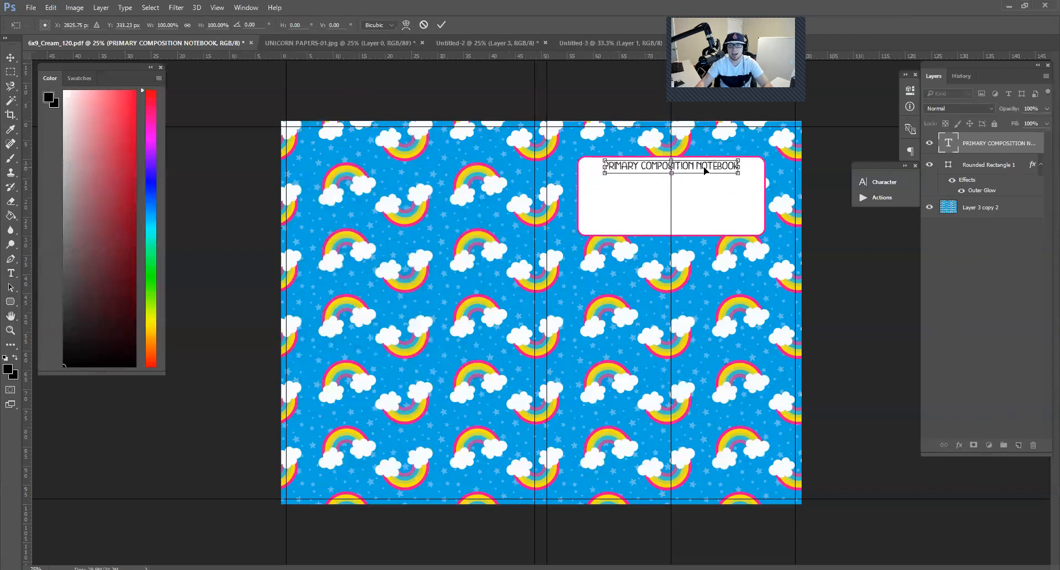
key(Return)
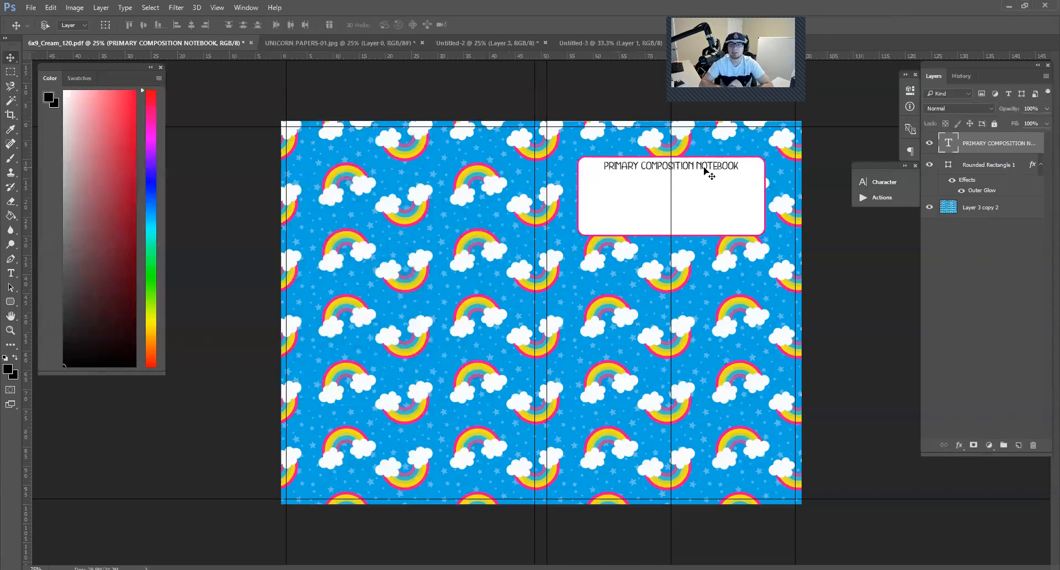
- Switch to the Untitled-2 document and brush three long straight horizontal black lines below the existing ruled lines
click(481, 39)
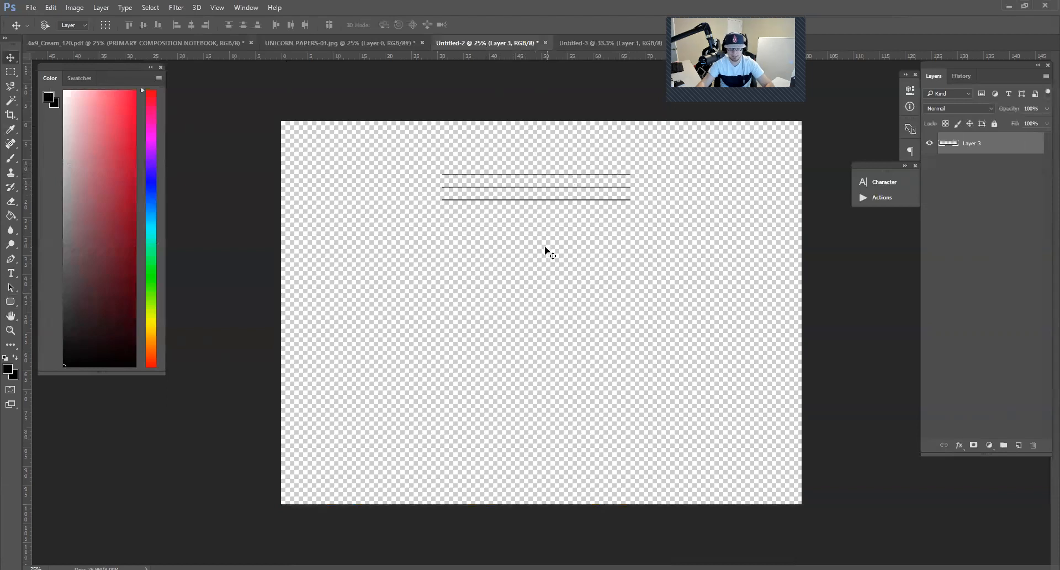
key(b)
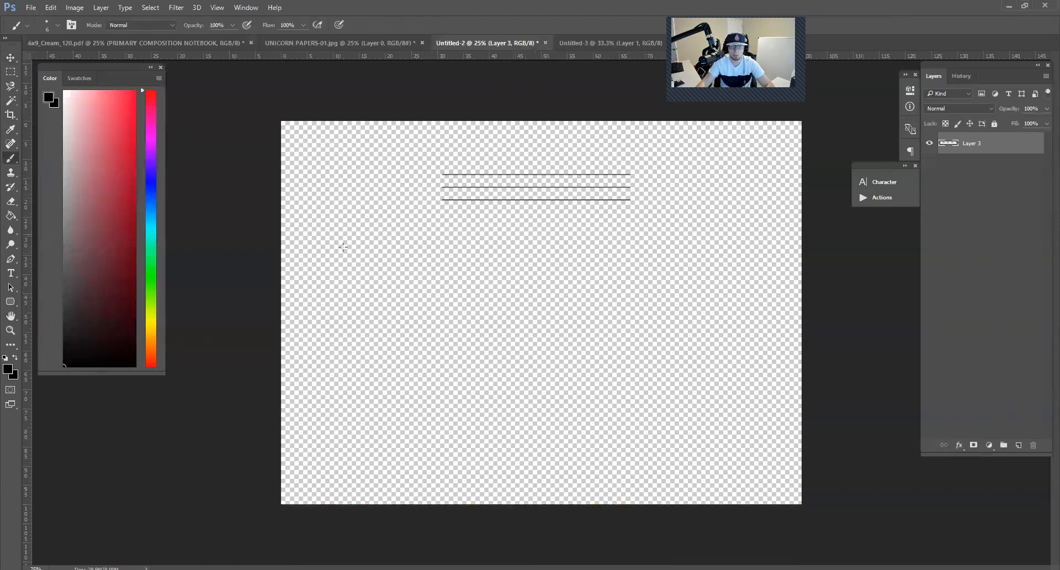
shift+click(462, 261)
mouse_move(544, 267)
mouse_down()
mouse_move(627, 269)
mouse_move(409, 263)
mouse_move(662, 274)
mouse_move(382, 264)
mouse_move(385, 275)
mouse_move(663, 292)
mouse_move(520, 294)
mouse_up()
key(ctrl+z)
mouse_move(382, 277)
mouse_down()
mouse_move(667, 276)
mouse_move(728, 291)
mouse_up()
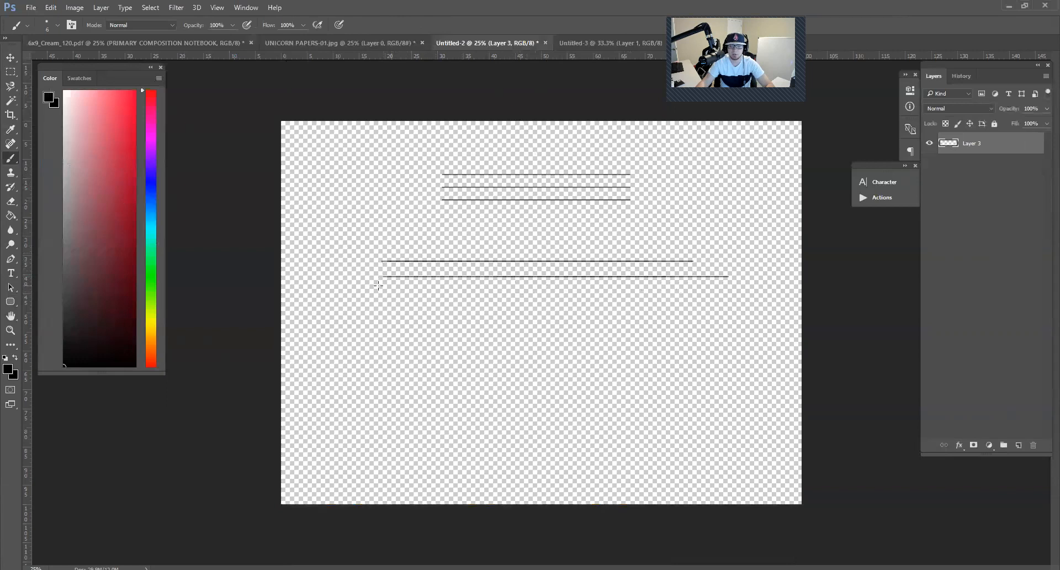
drag(378, 292, 713, 309)
- Erase the three long practice lines with a large Eraser, keeping the three shorter ruled lines above them
key(e)
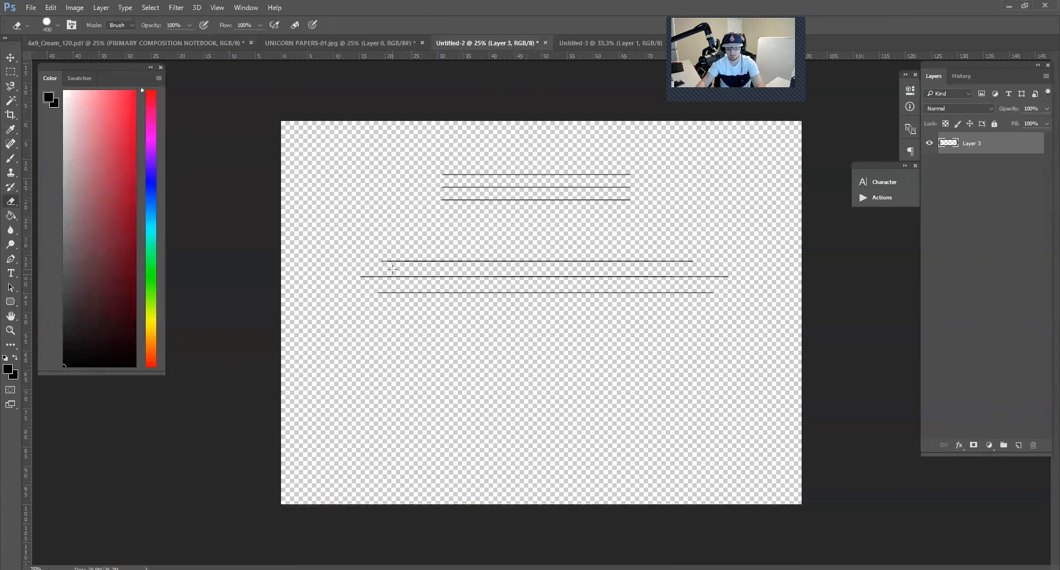
key(bracketright)
key(bracketright)
key(bracketright)
key(bracketright)
key(bracketright)
key(bracketright)
key(bracketright)
key(bracketright)
key(bracketright)
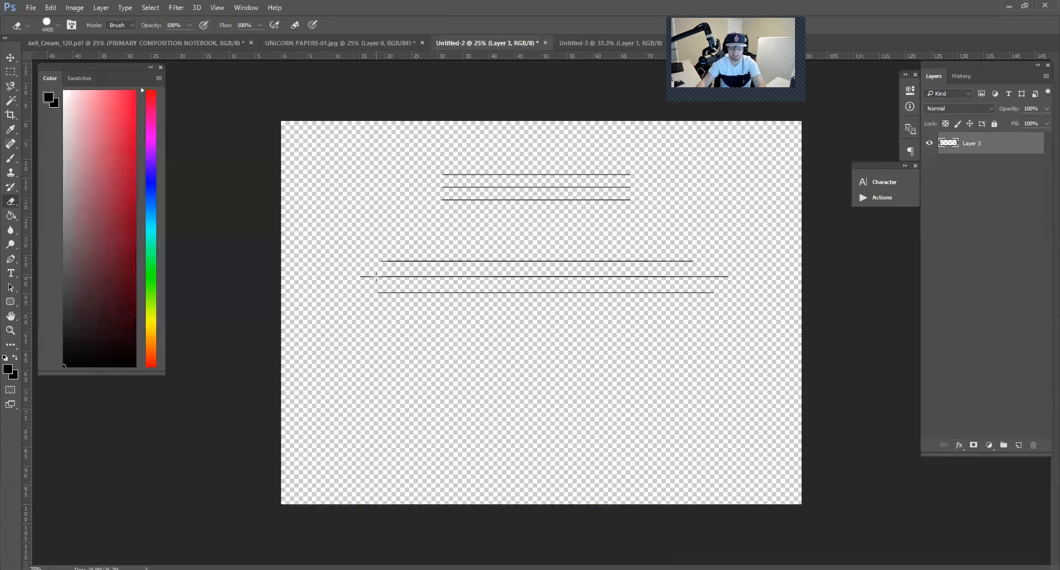
key(bracketleft)
key(bracketleft)
key(bracketleft)
key(bracketleft)
key(bracketleft)
key(bracketleft)
key(bracketleft)
key(bracketleft)
key(bracketleft)
key(bracketleft)
key(bracketleft)
key(bracketleft)
key(bracketleft)
key(bracketleft)
key(bracketleft)
key(bracketleft)
key(bracketleft)
key(bracketleft)
drag(369, 270, 810, 305)
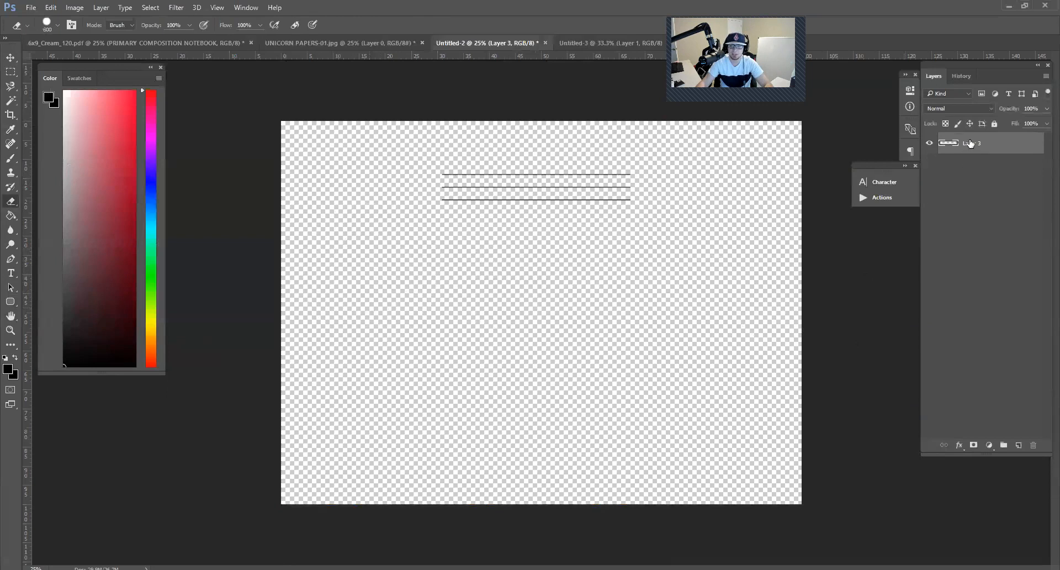
- Copy the three ruled lines into the 6x9_Cream_120.pdf cover under the title and scale them to fit inside the white box
key(v)
drag(580, 189, 707, 204)
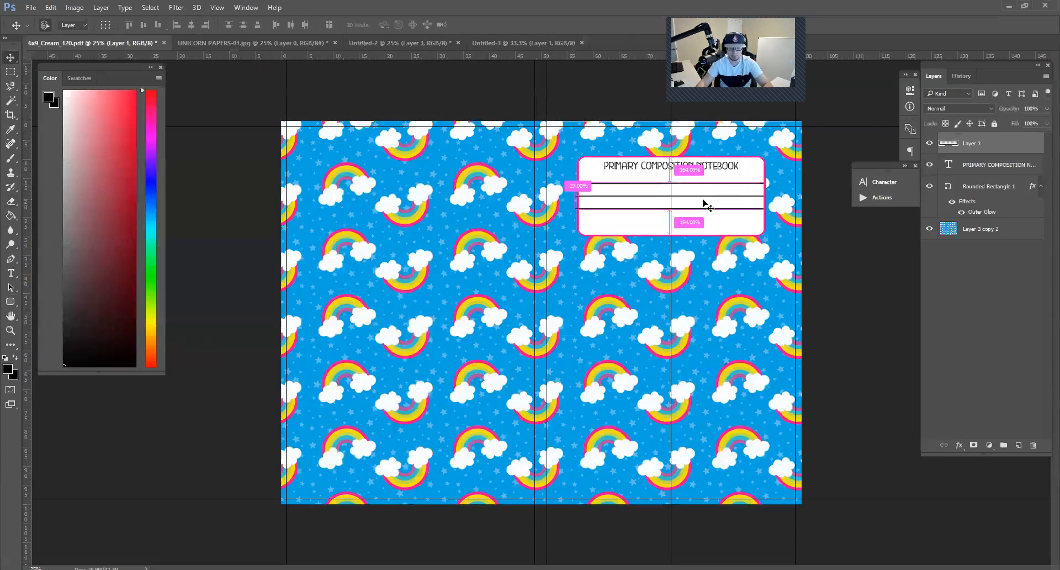
key(ctrl+t)
drag(577, 181, 632, 192)
key(Return)
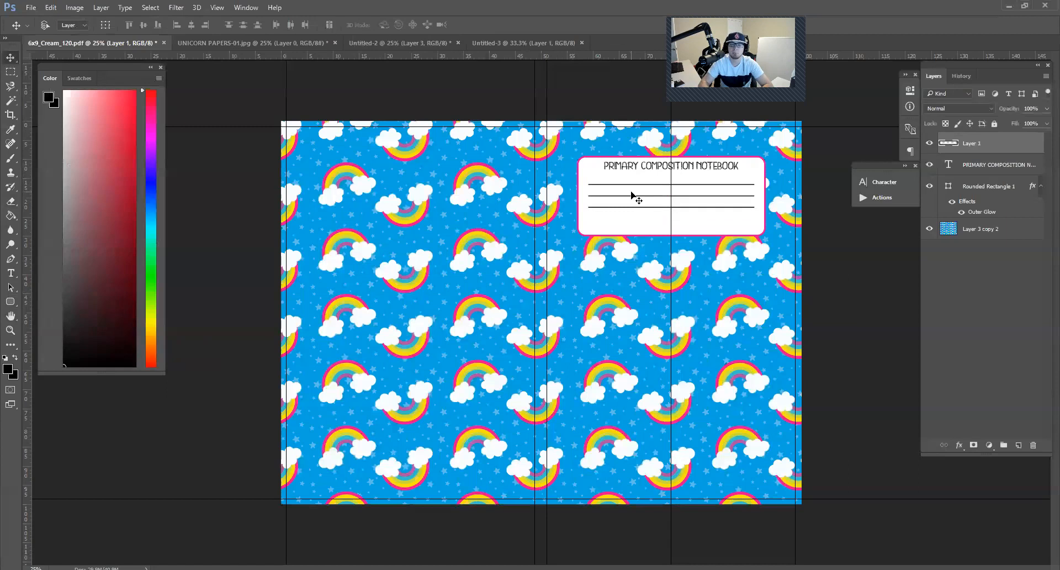
- Add the text "6x9 120 Page Count" near the lower edge of the white title box
key(t)
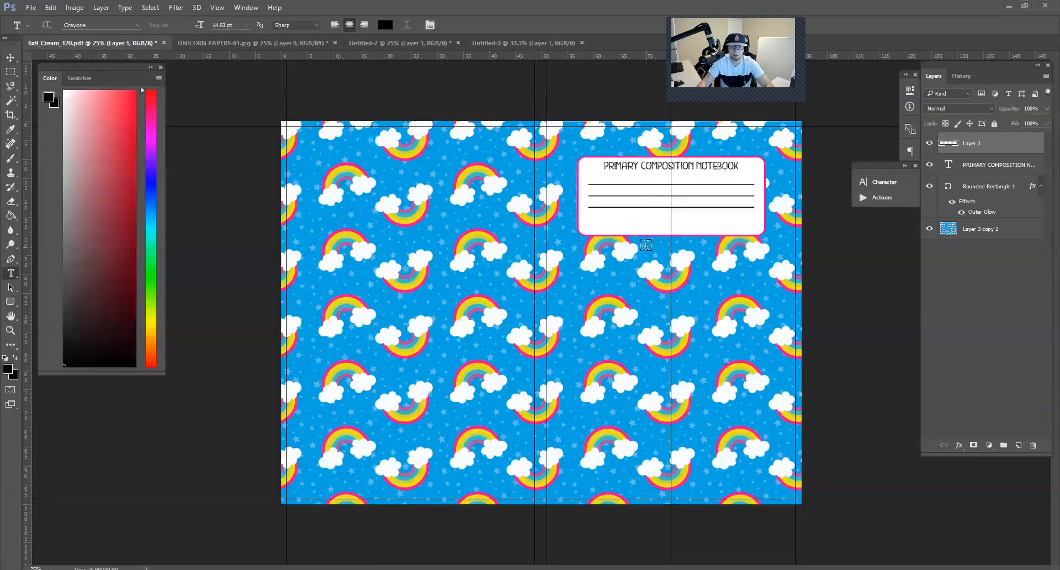
click(618, 234)
text(5)
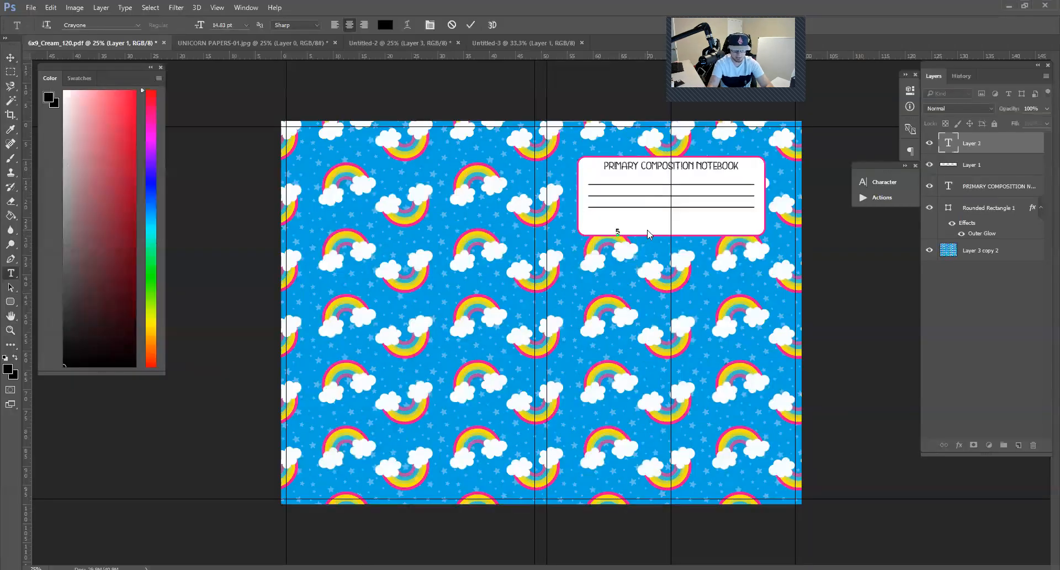
text(x9 120 pag)
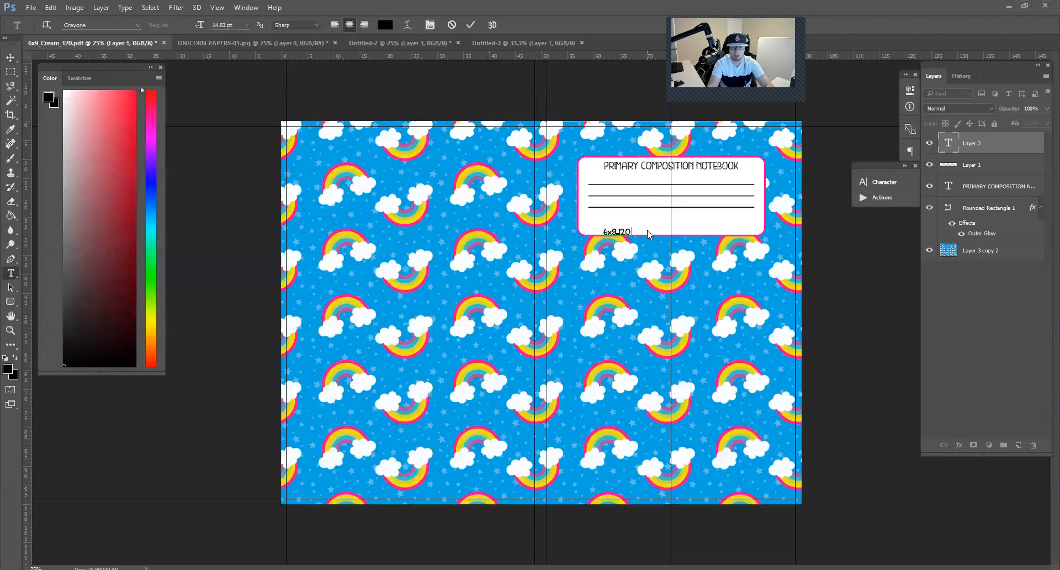
key(BackSpace)
key(BackSpace)
key(BackSpace)
text(Page Co)
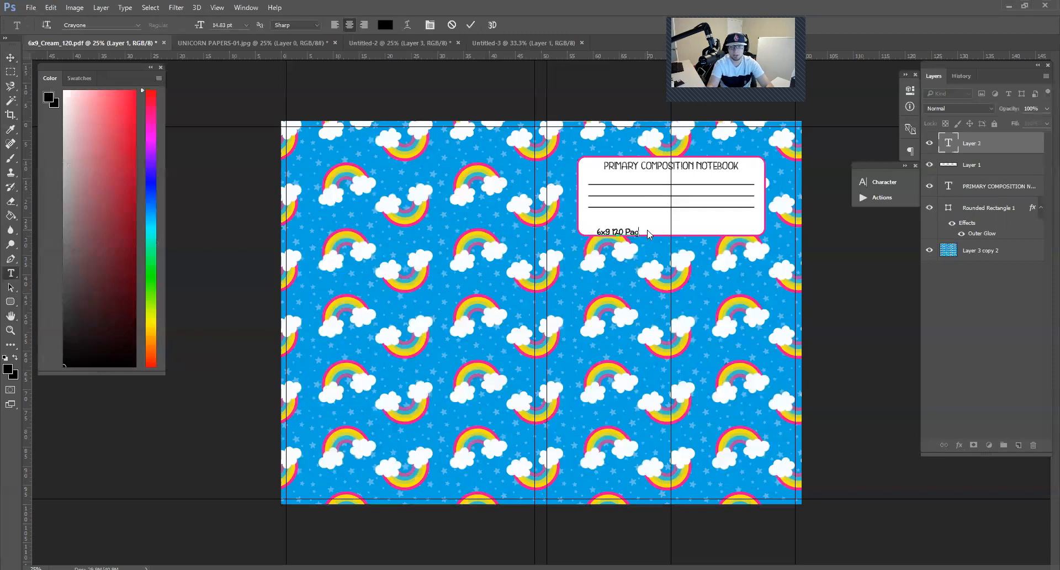
text(unt)
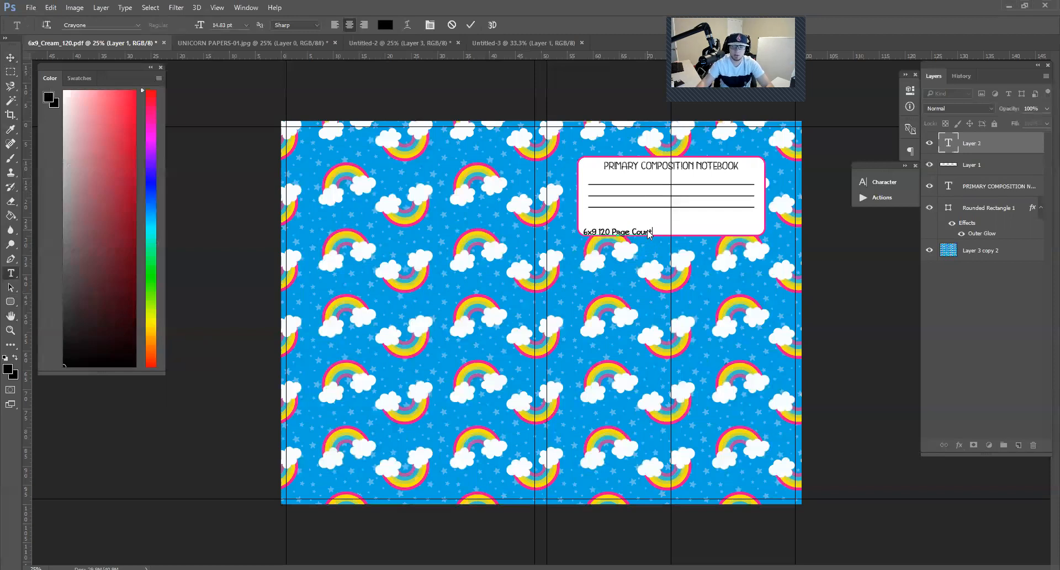
key(ctrl+Return)
- Move the page count text onto the front cover's centre guide, just inside the white box's lower edge
click(642, 227)
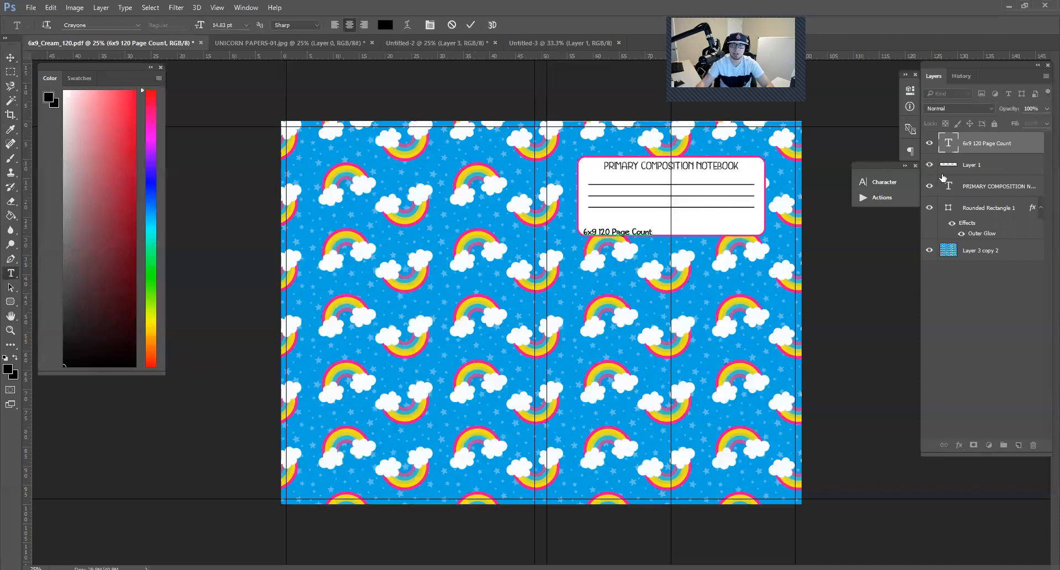
click(991, 146)
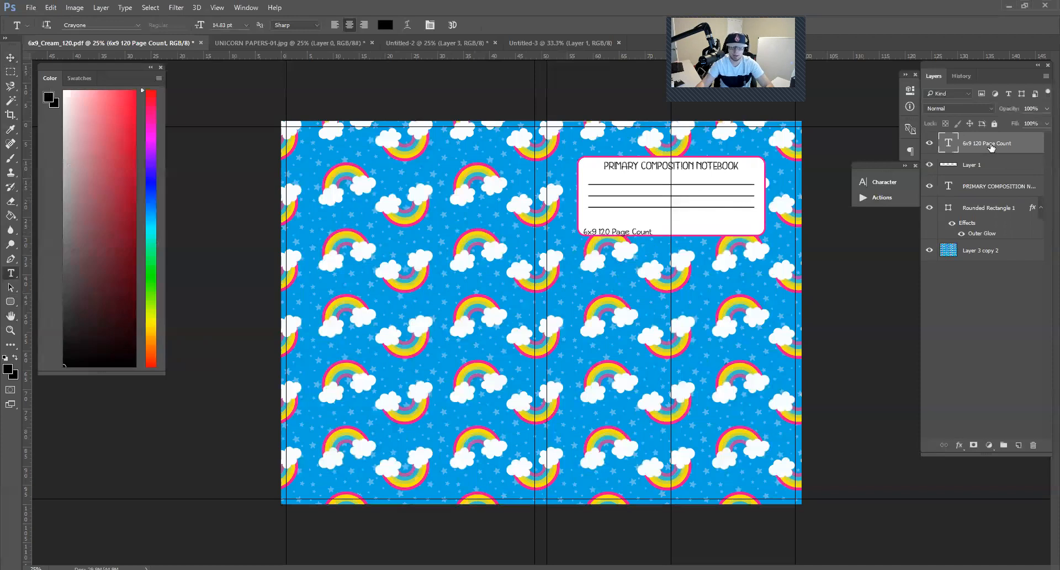
key(v)
drag(635, 231, 687, 233)
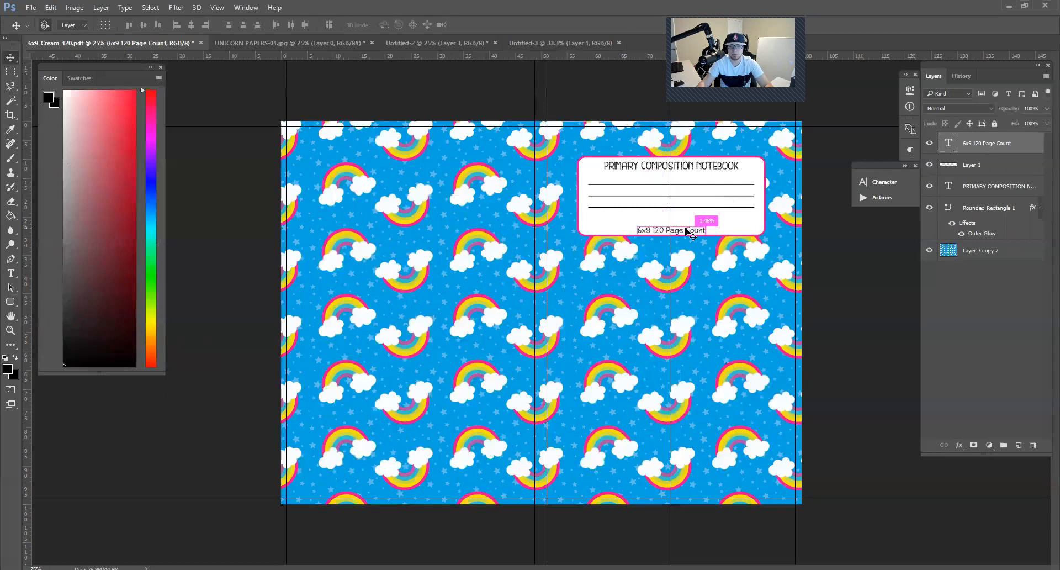
key(ctrl+t)
key(Return)
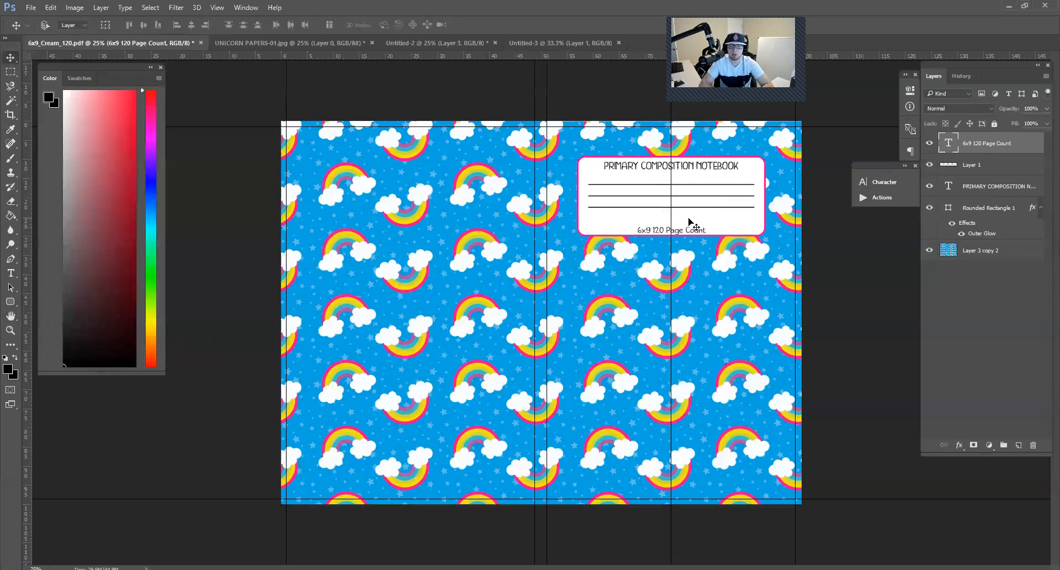
- Review the file name and Photoshop PDF format for saving the cover under a new name, and leave without saving
click(30, 8)
click(85, 130)
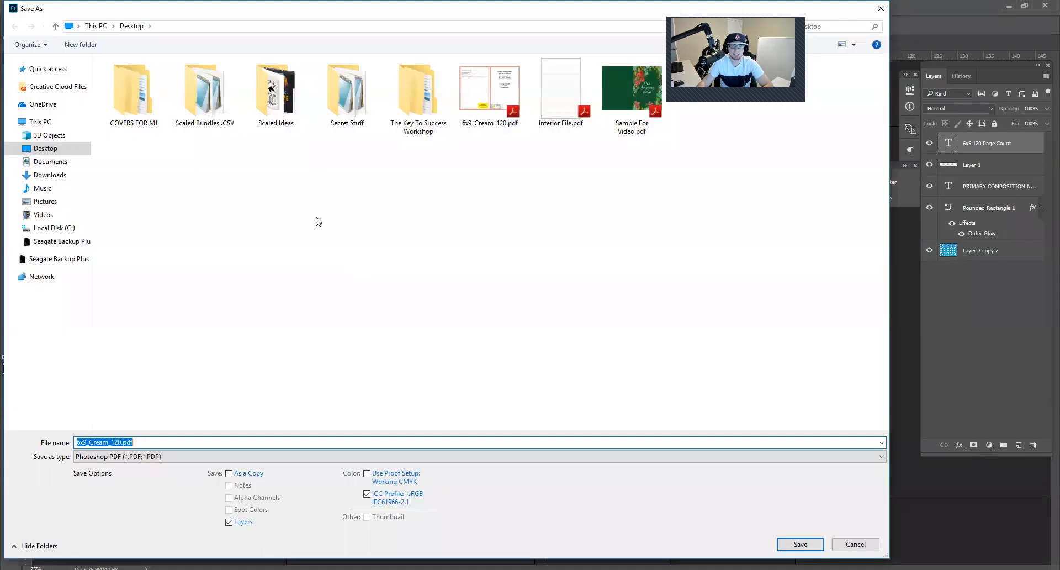
click(128, 443)
drag(134, 442, 80, 442)
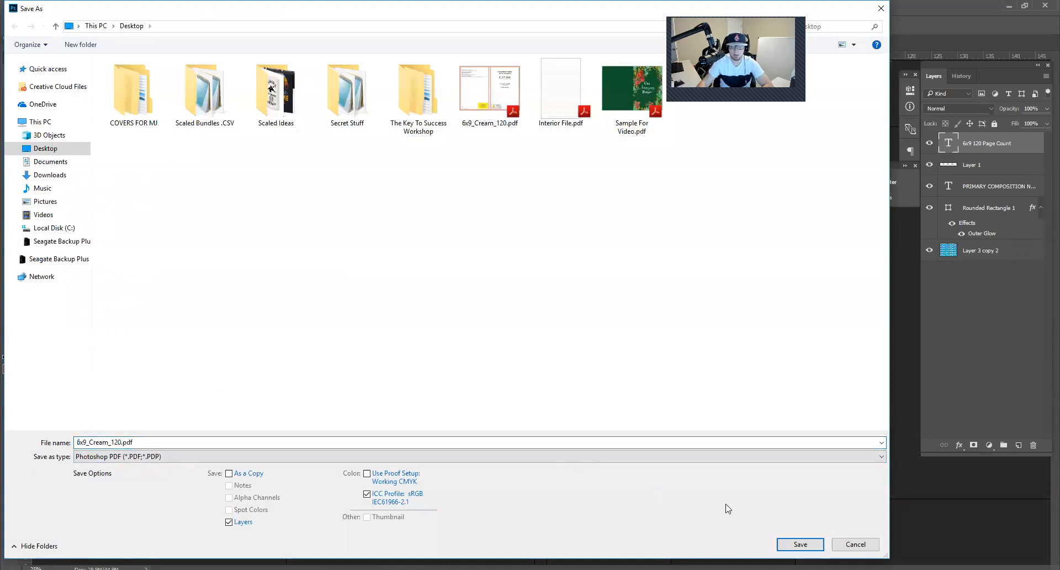
click(850, 546)
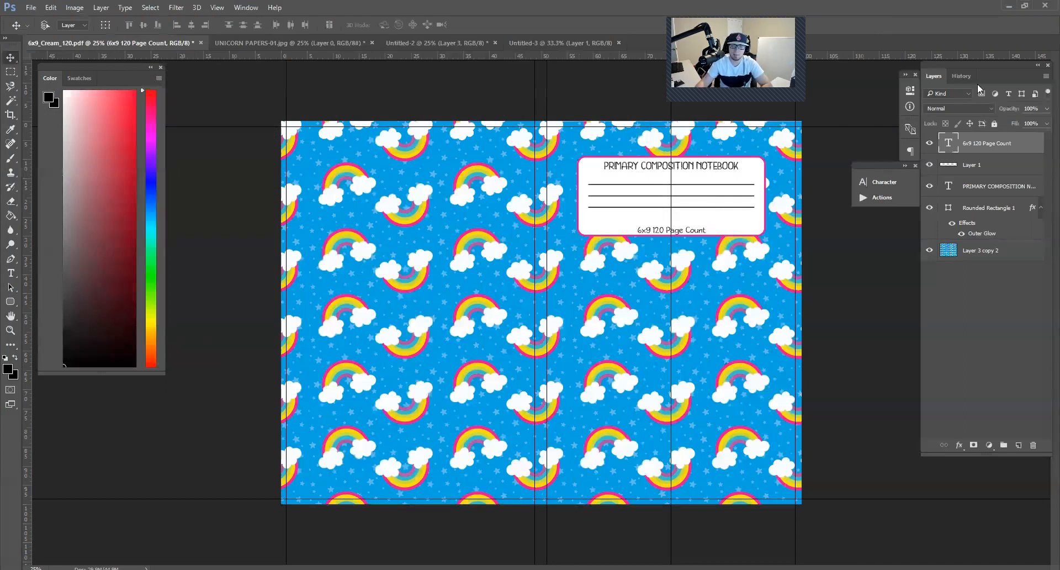
- Compare the cover with the original template by stepping the history back to its opening state and returning to the latest Move
click(962, 76)
scroll(975, 116, up, 8)
scroll(975, 115, up, 2)
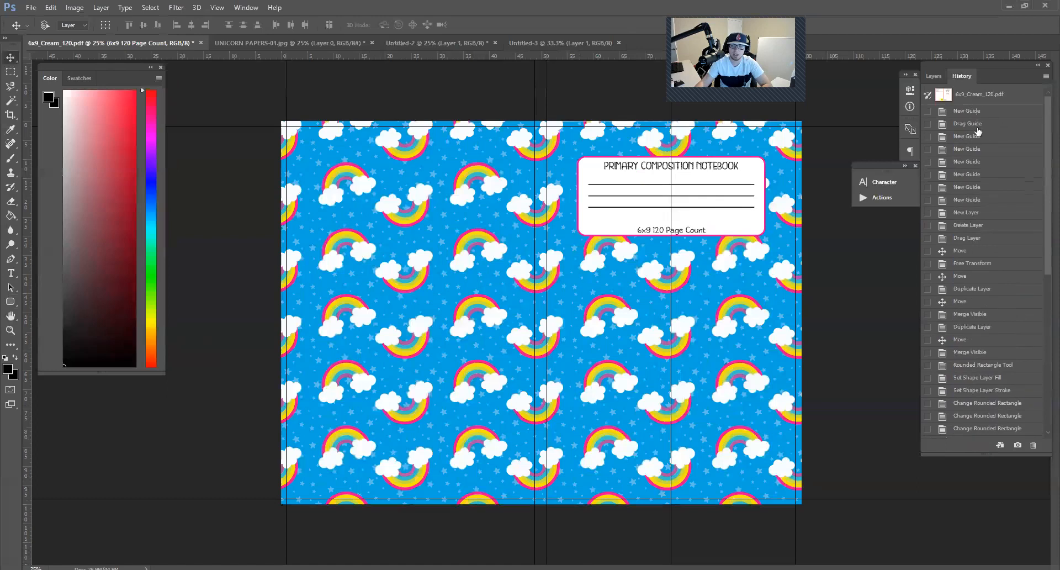
click(979, 99)
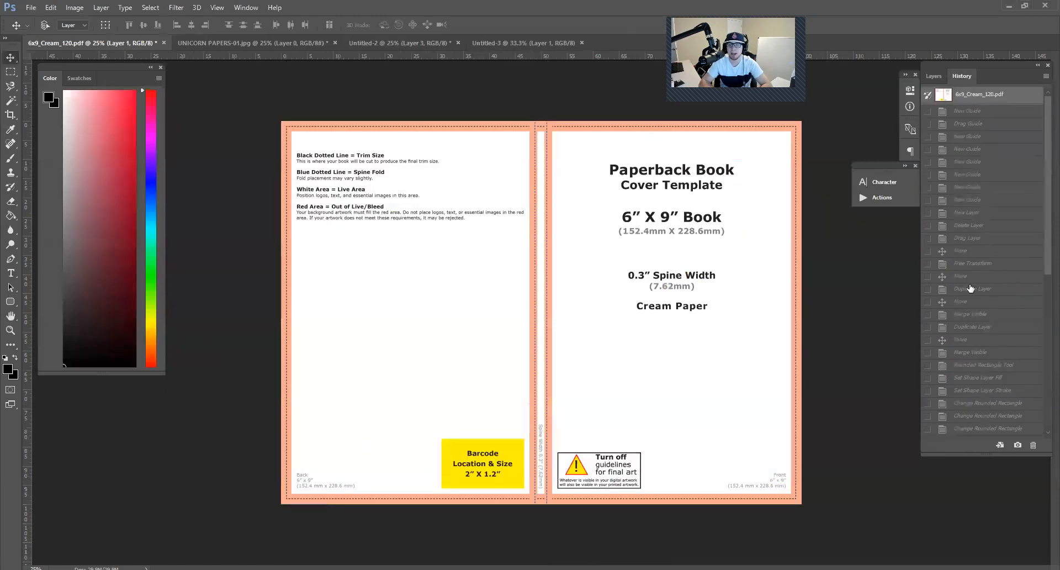
scroll(966, 332, down, 8)
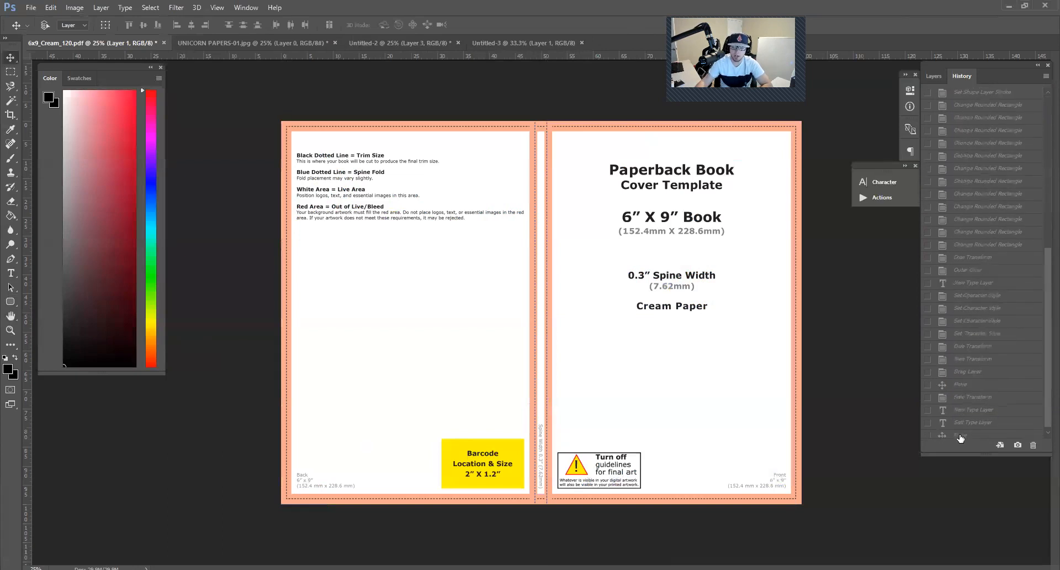
click(961, 436)
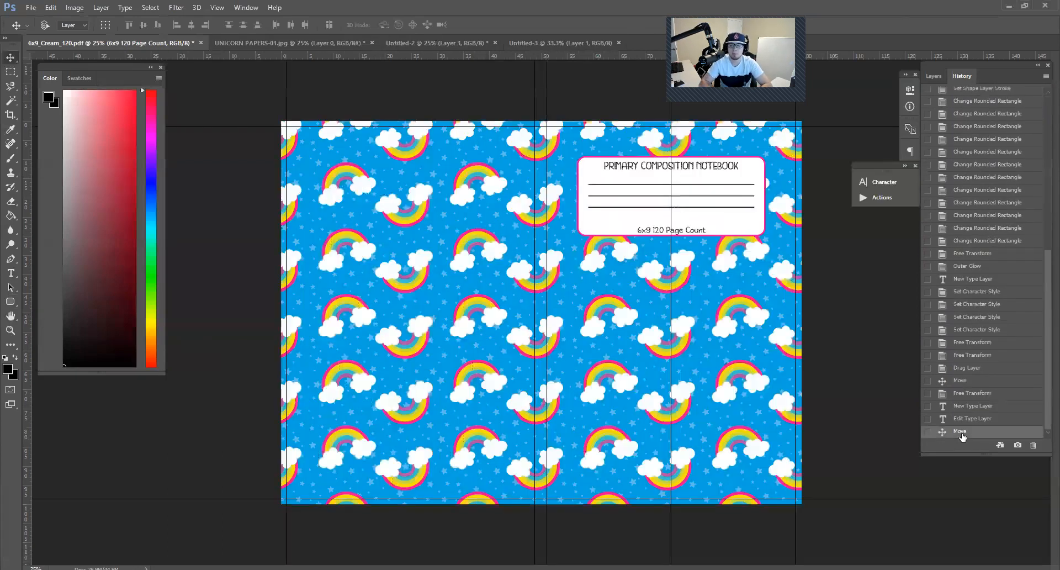